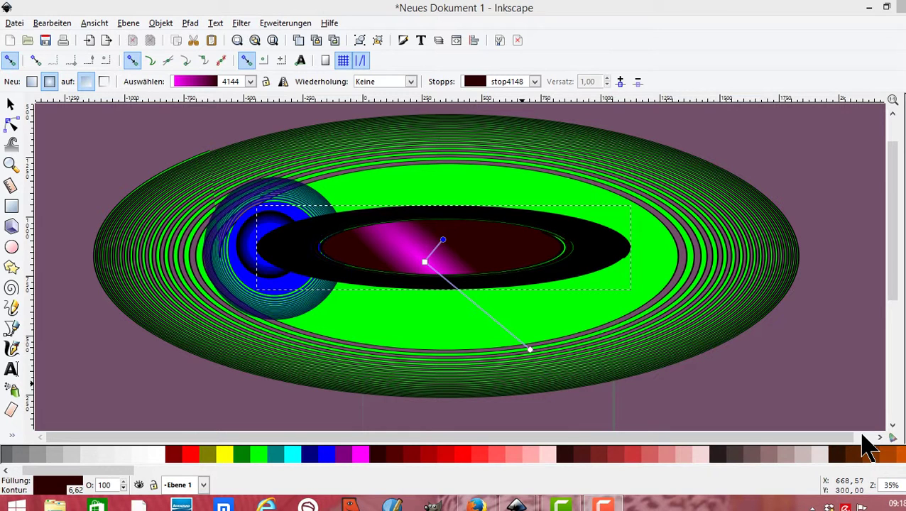
Create a new blank document, Neues Dokument 2
click(15, 24)
key(Escape)
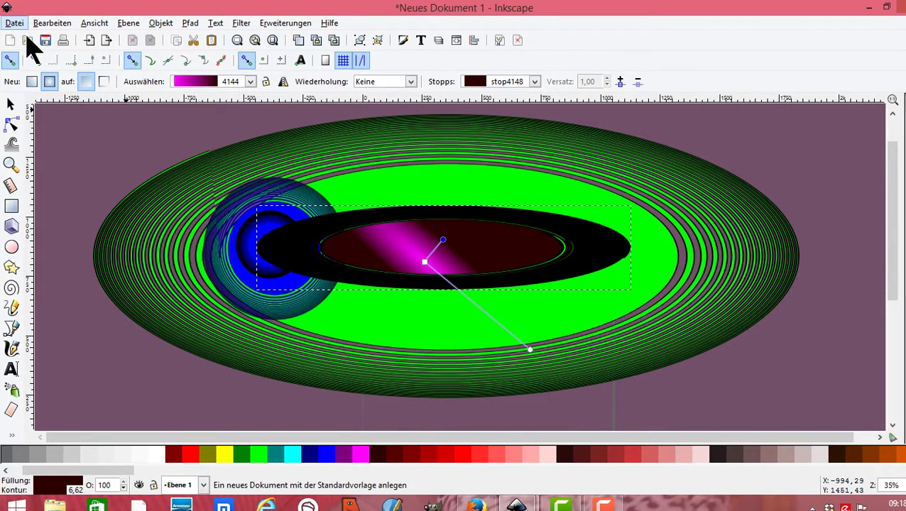
click(29, 43)
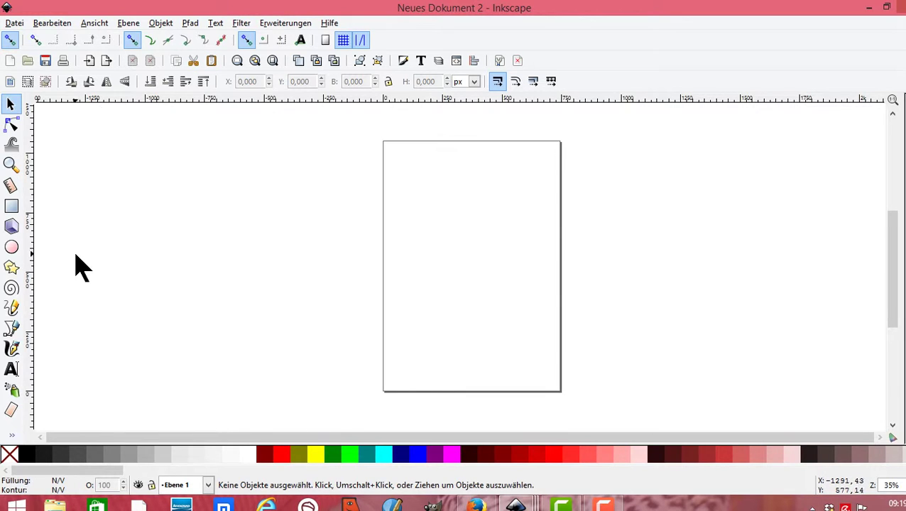
Set the document background colour to cyan (CMYK C 80, Y 7) in Document Properties
click(11, 289)
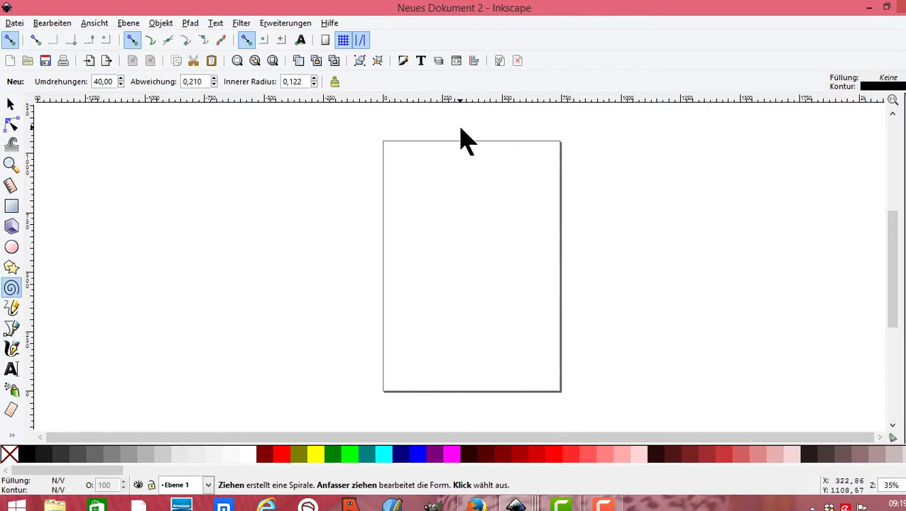
click(500, 60)
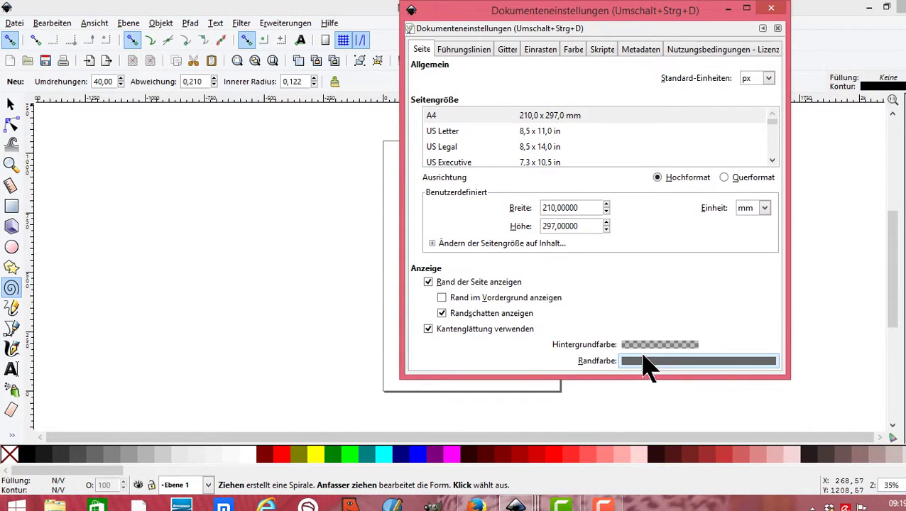
click(703, 345)
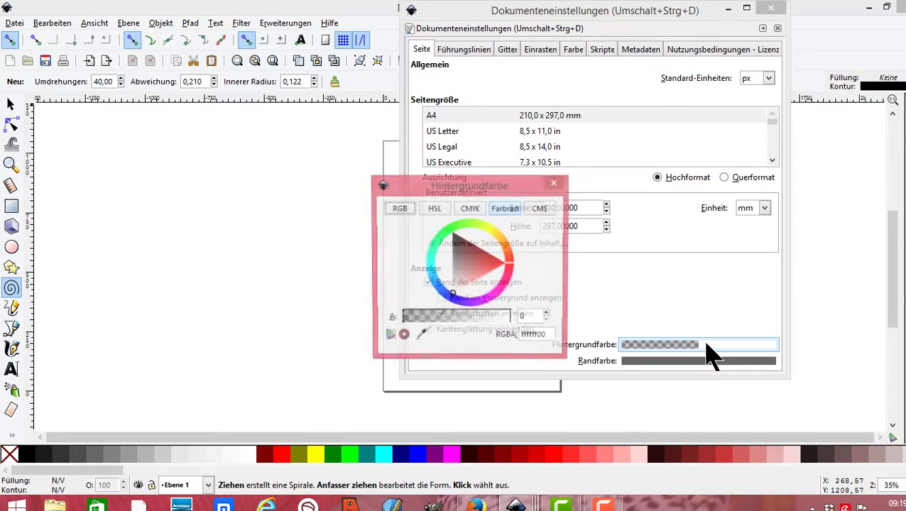
click(472, 210)
click(489, 229)
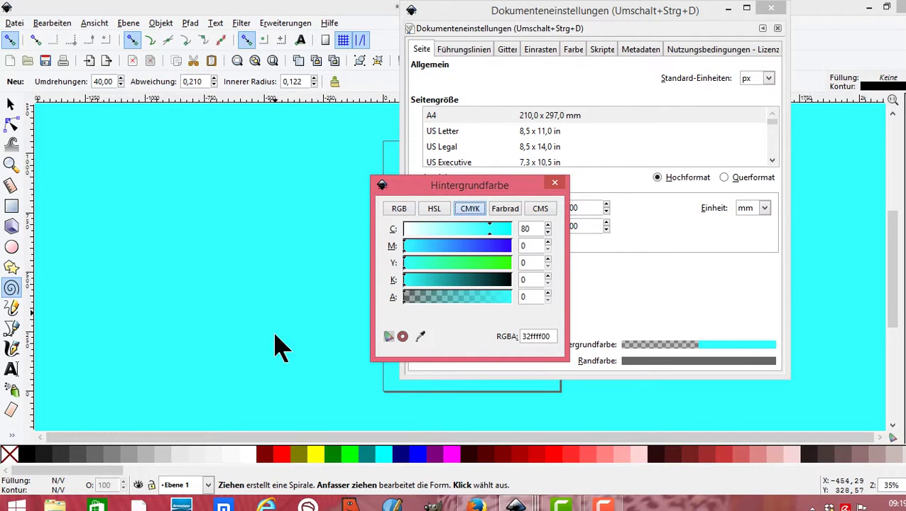
click(505, 264)
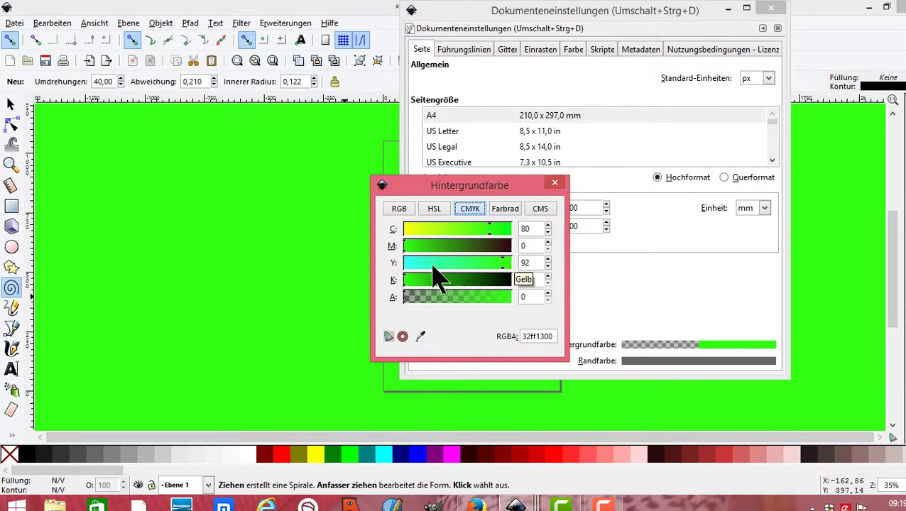
click(411, 263)
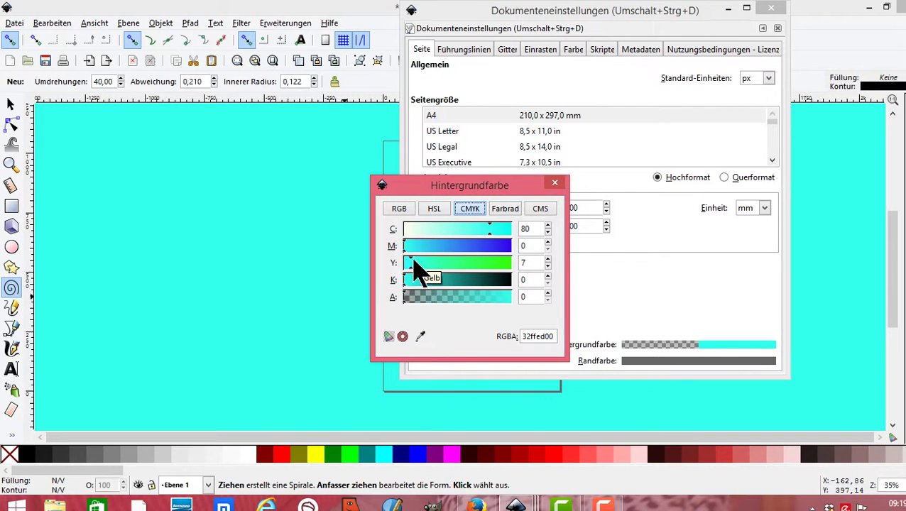
click(554, 185)
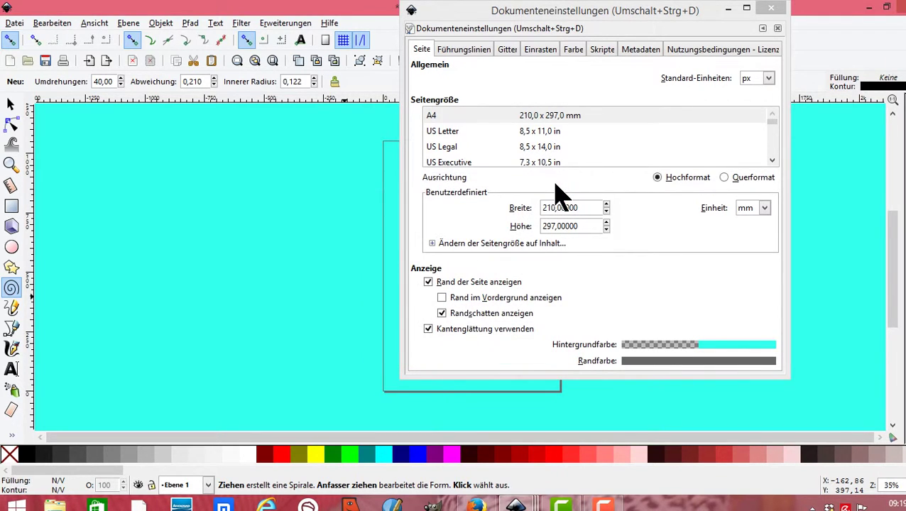
click(772, 8)
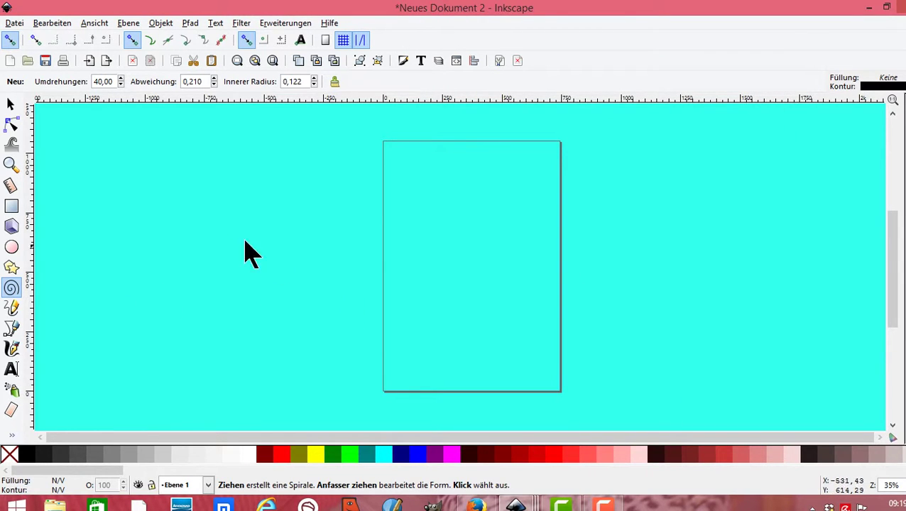
Draw four overlapping spirals: left of the page, upper left, right, and over the centre
drag(198, 222, 263, 291)
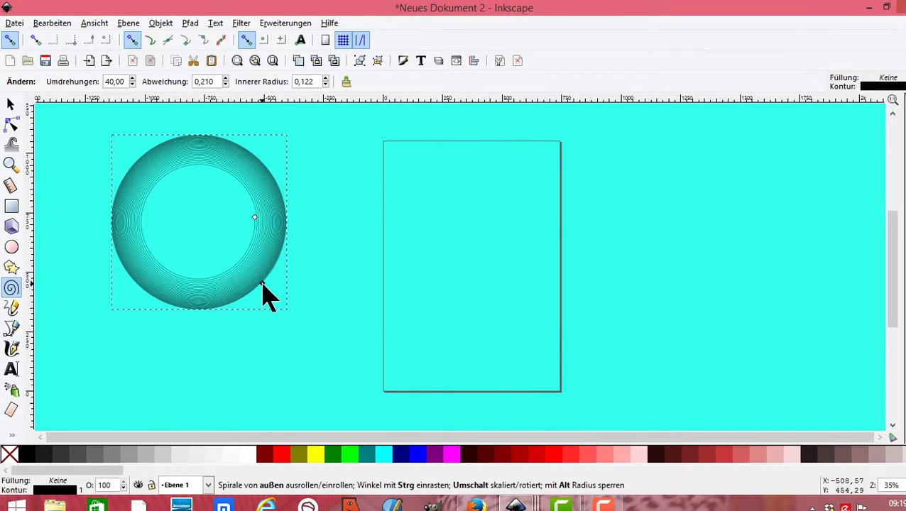
mouse_move(398, 209)
mouse_down()
mouse_move(458, 265)
mouse_move(495, 283)
mouse_up()
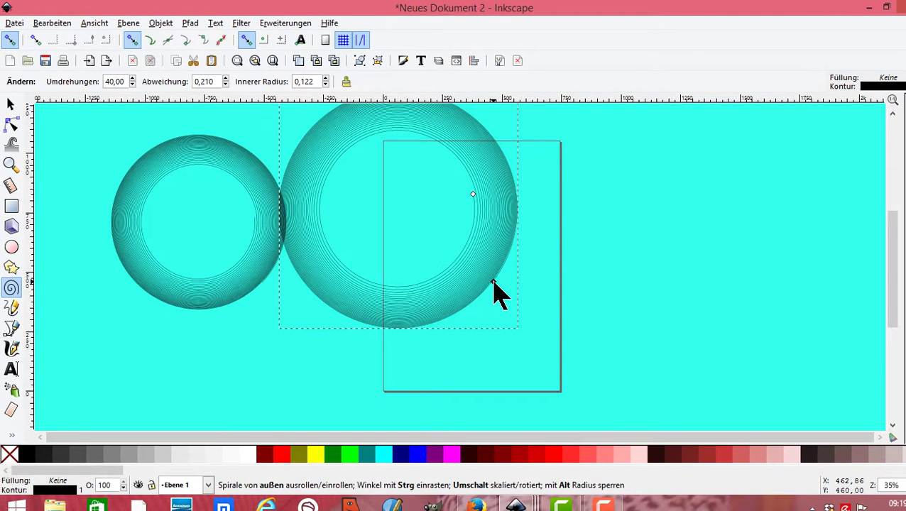
drag(536, 215, 645, 250)
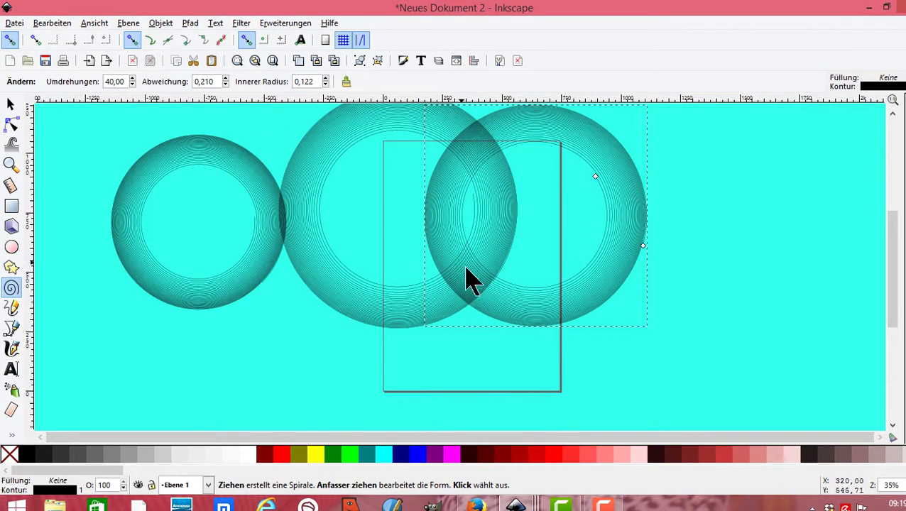
drag(458, 260, 521, 369)
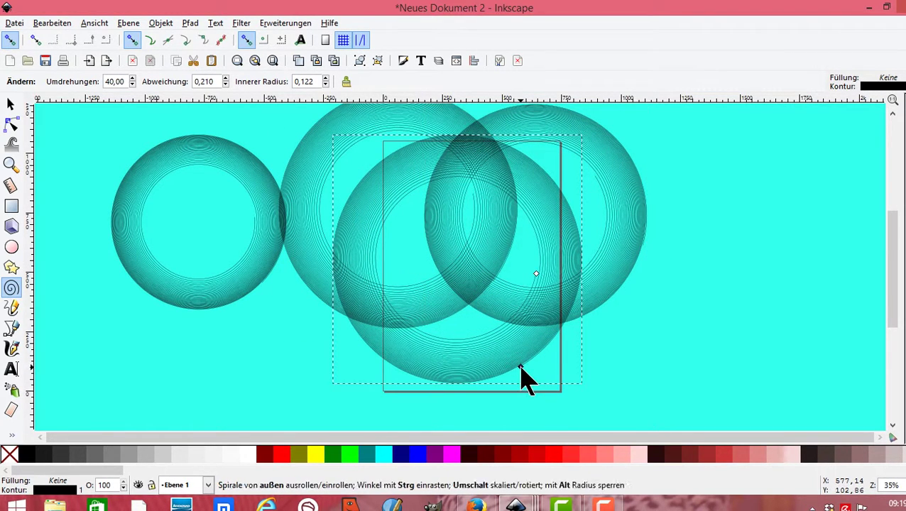
Give the spiral 105,40 turns, inner radius 0,202 and divergence 0,210
click(133, 79)
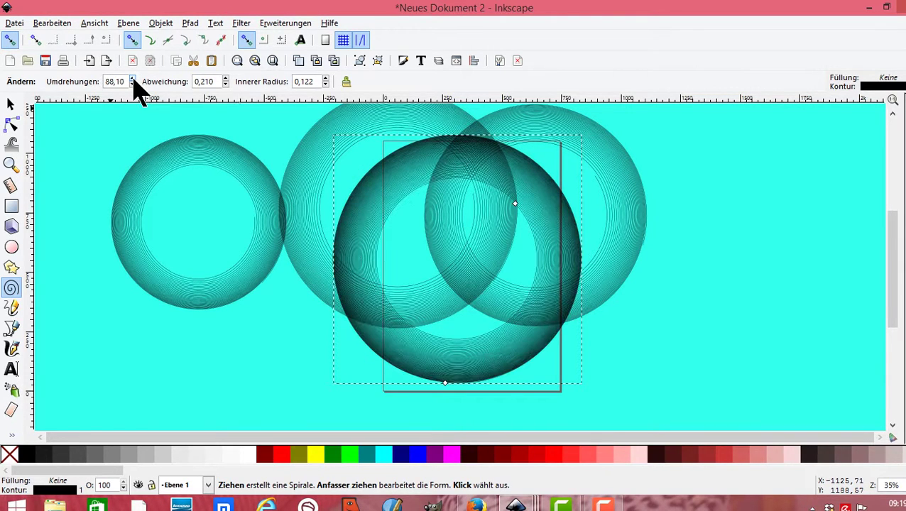
click(226, 78)
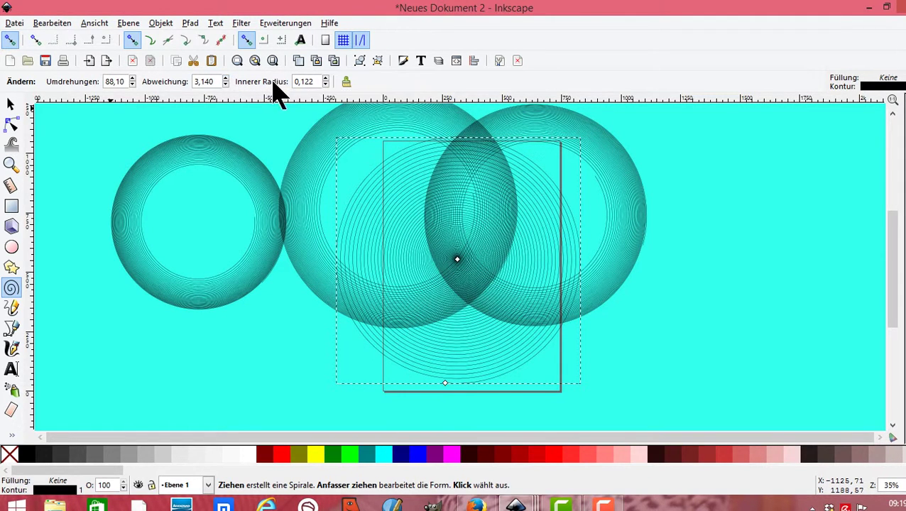
click(325, 78)
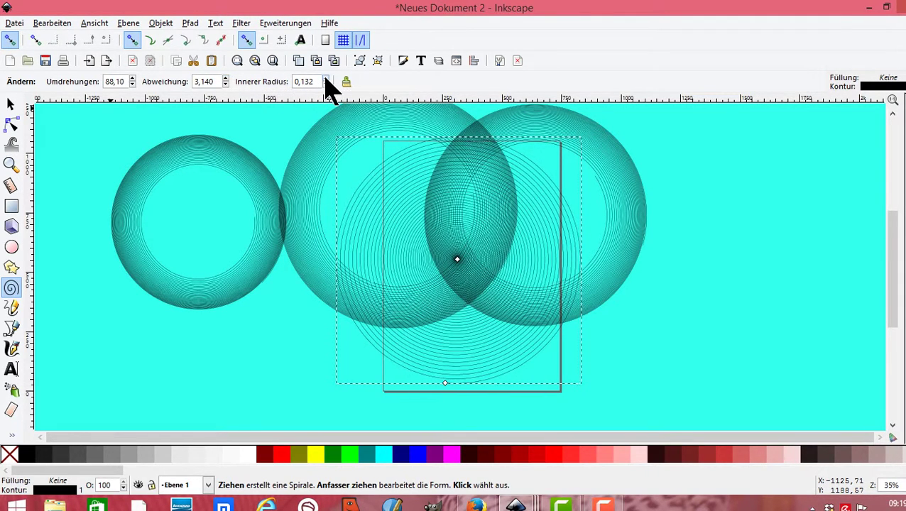
click(132, 79)
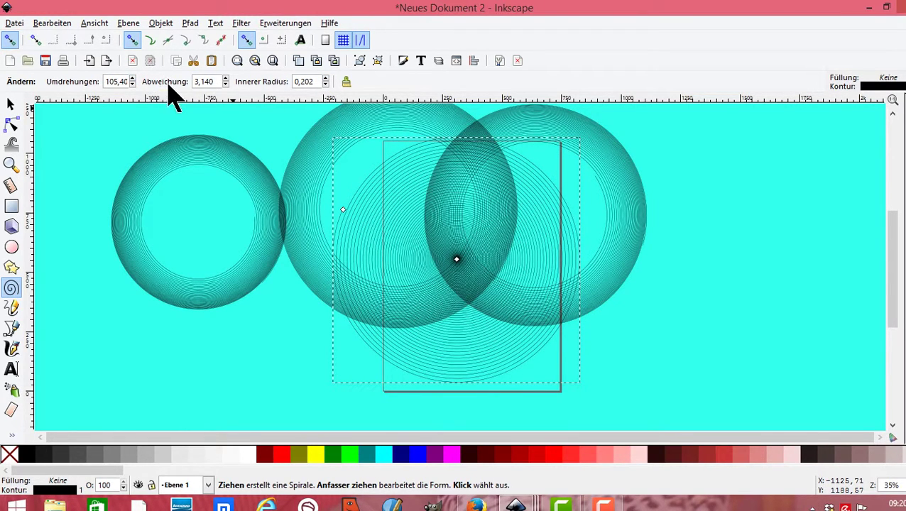
click(225, 79)
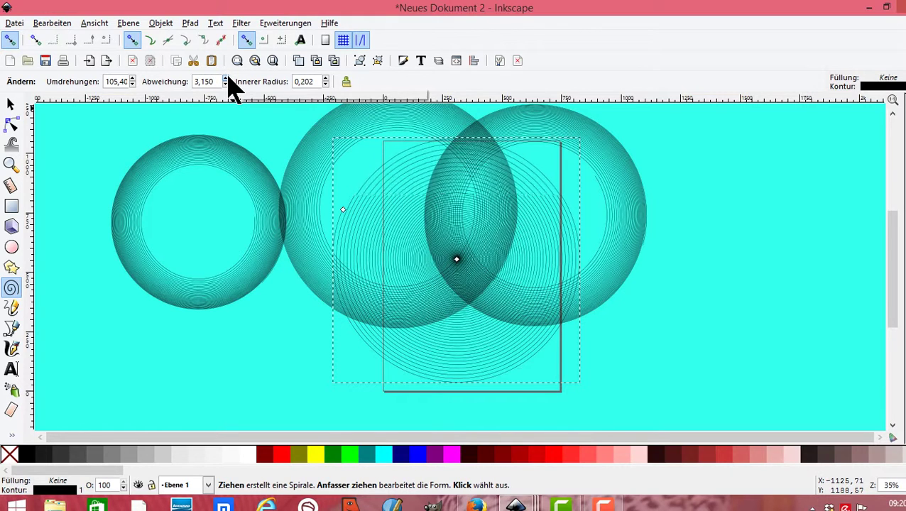
click(225, 84)
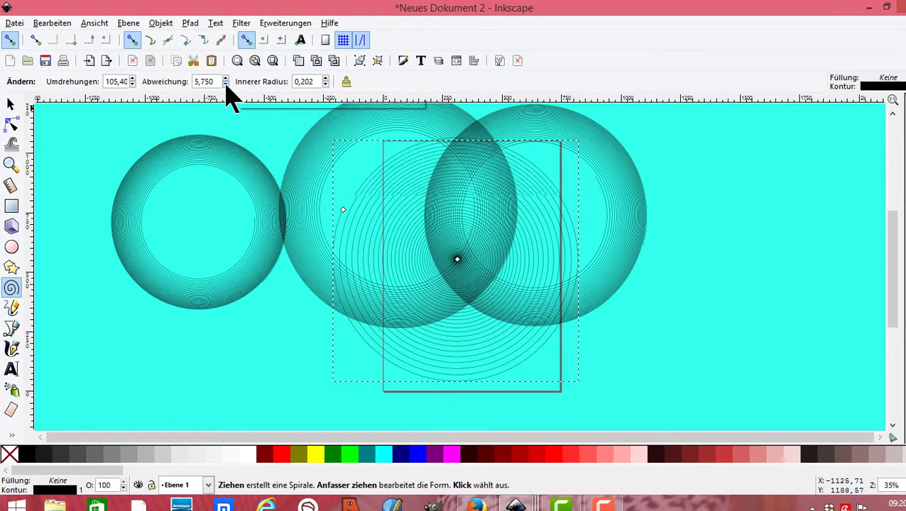
click(225, 79)
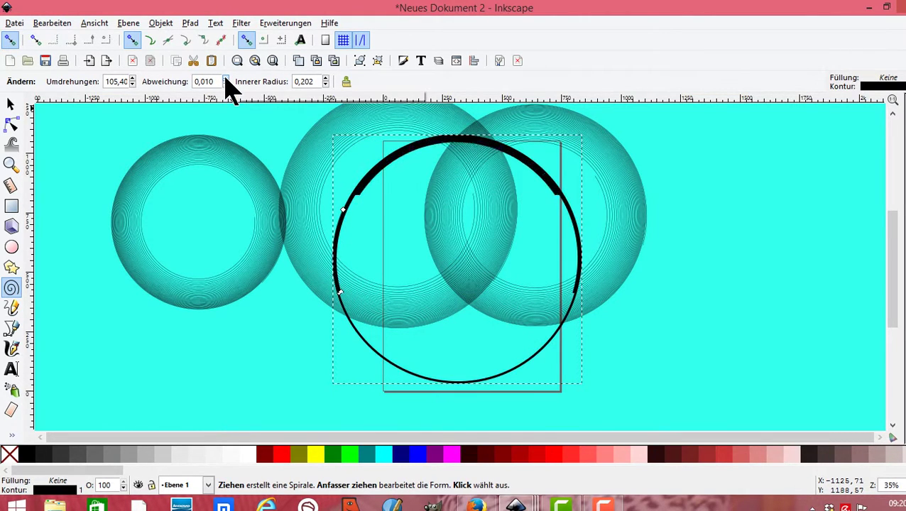
click(225, 79)
click(225, 79)
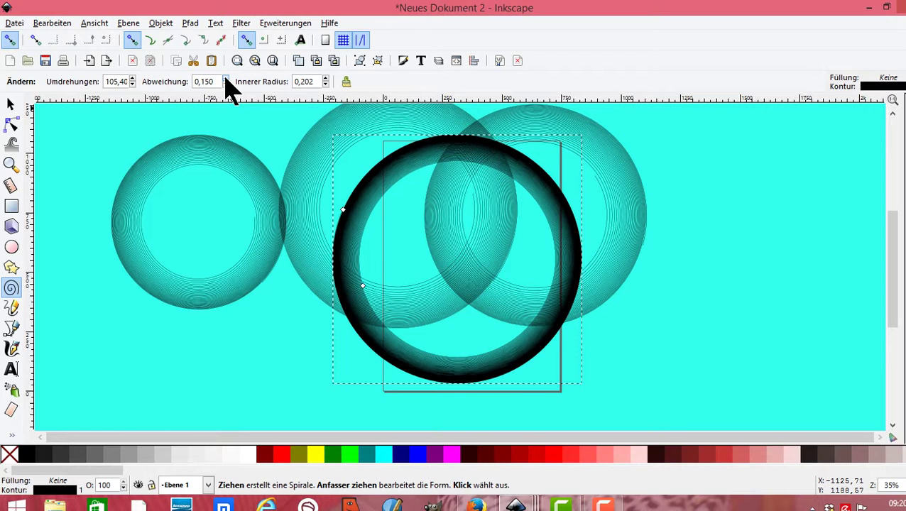
Fill the newest spiral red after trying blue and purple
click(419, 455)
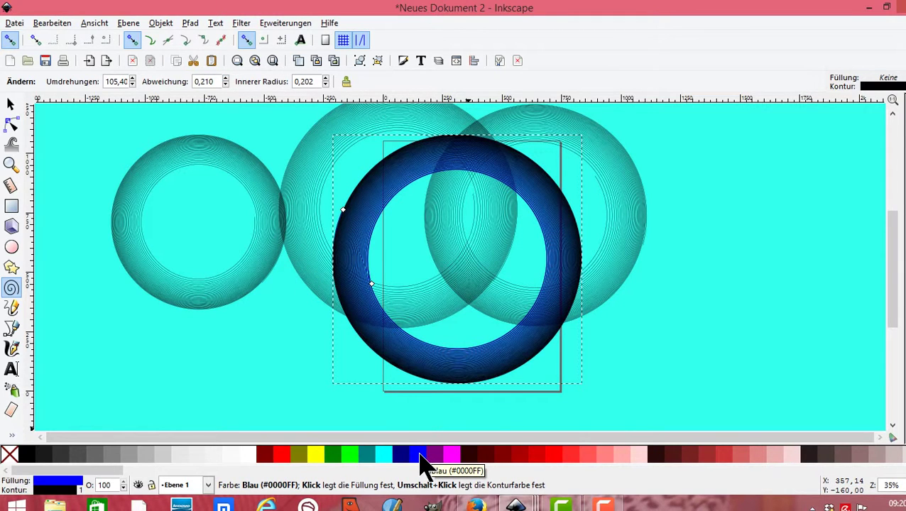
click(436, 455)
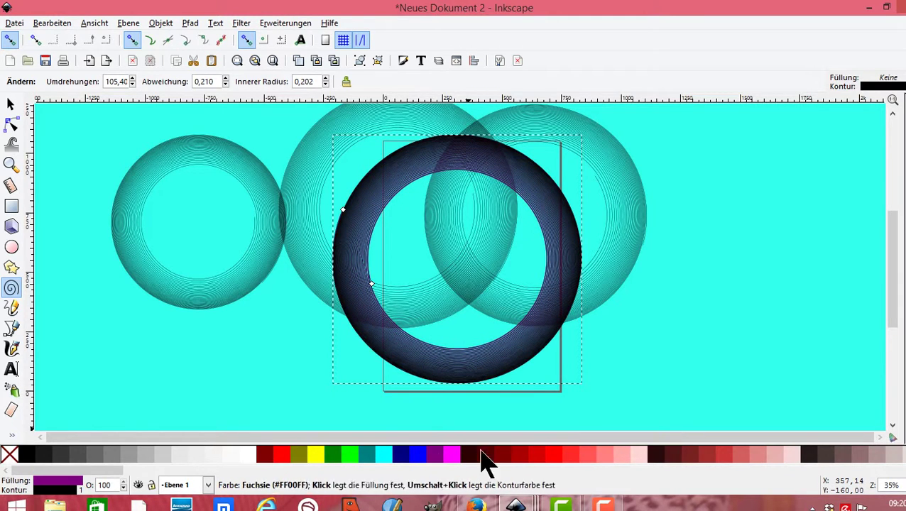
click(561, 455)
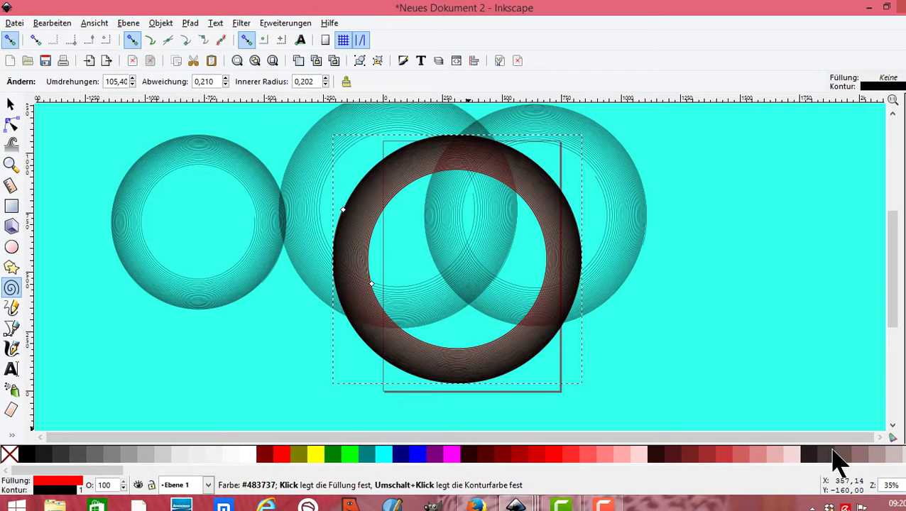
Switch the swatch palette to Khaki, then to Reds
click(893, 438)
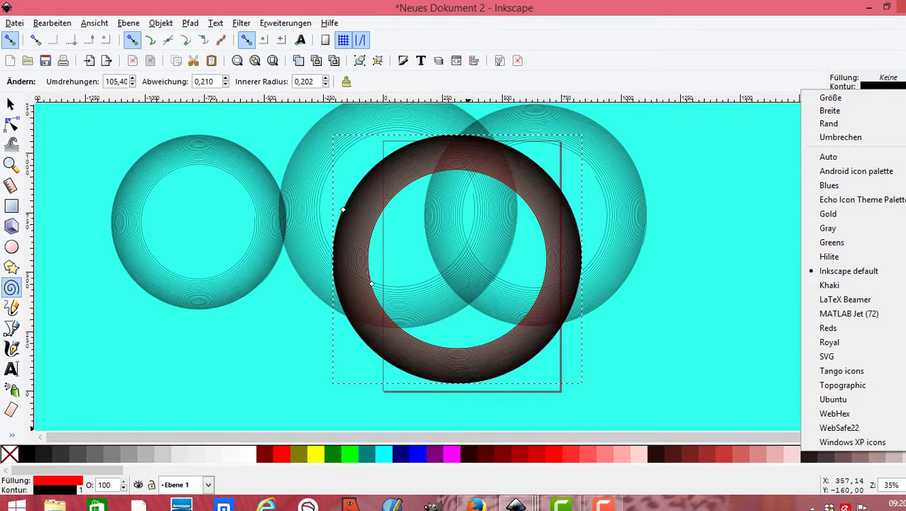
click(853, 288)
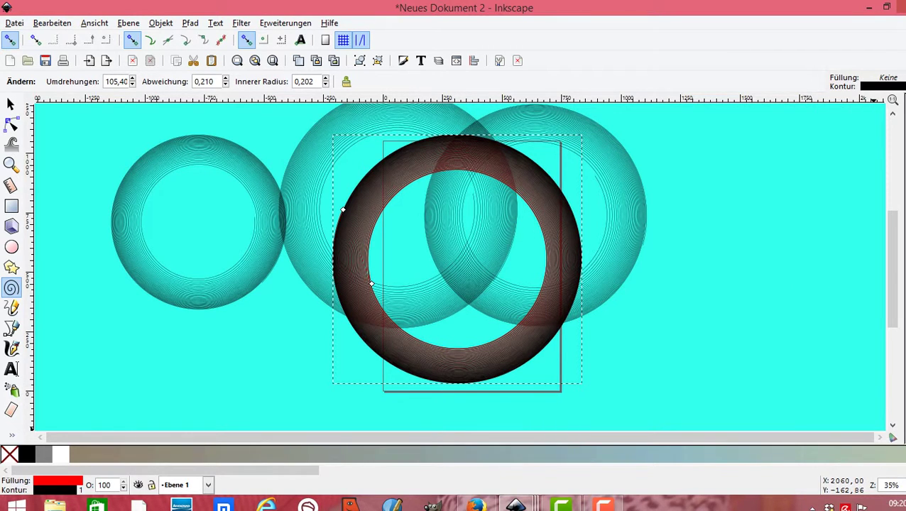
click(899, 455)
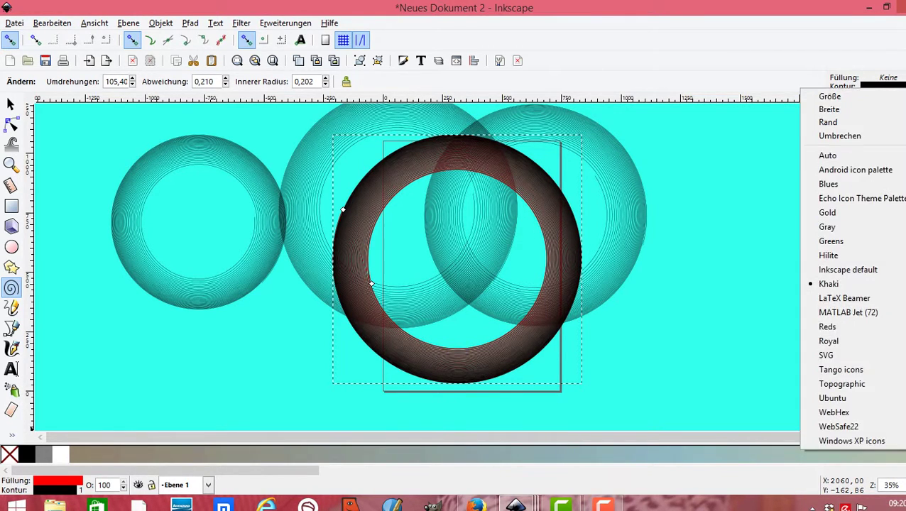
click(838, 328)
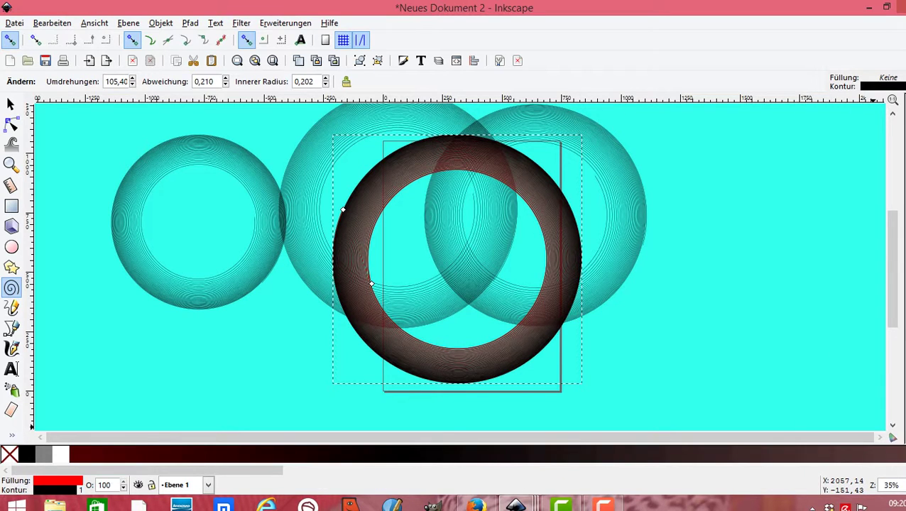
click(899, 454)
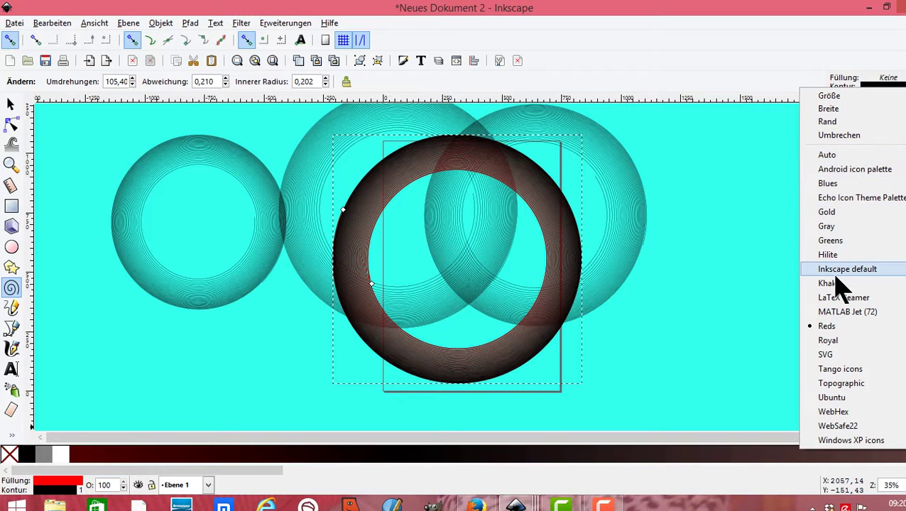
Switch to a multicolour palette and try magenta and green fills on the spiral
click(848, 428)
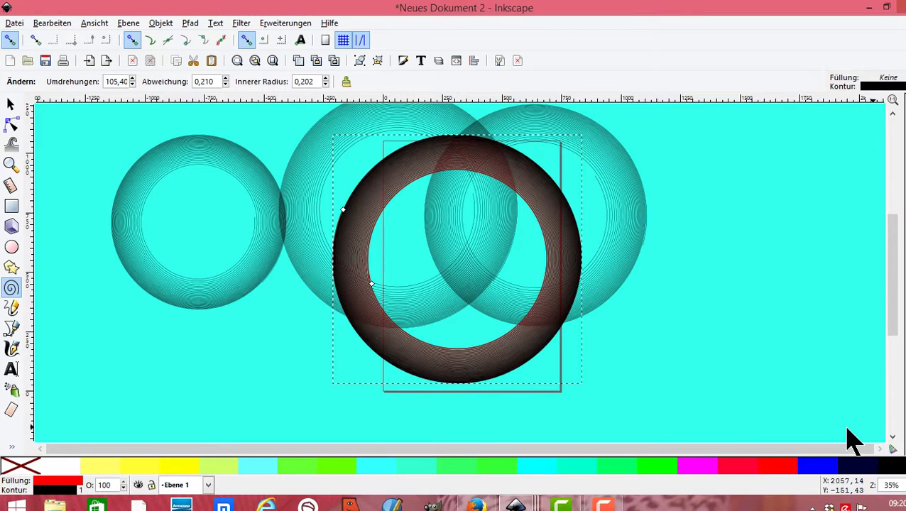
click(699, 468)
click(661, 468)
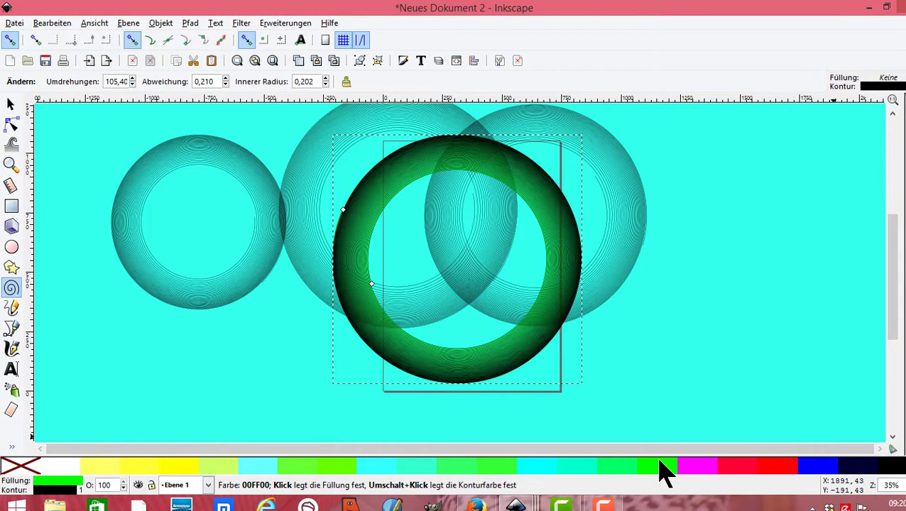
click(612, 468)
click(579, 469)
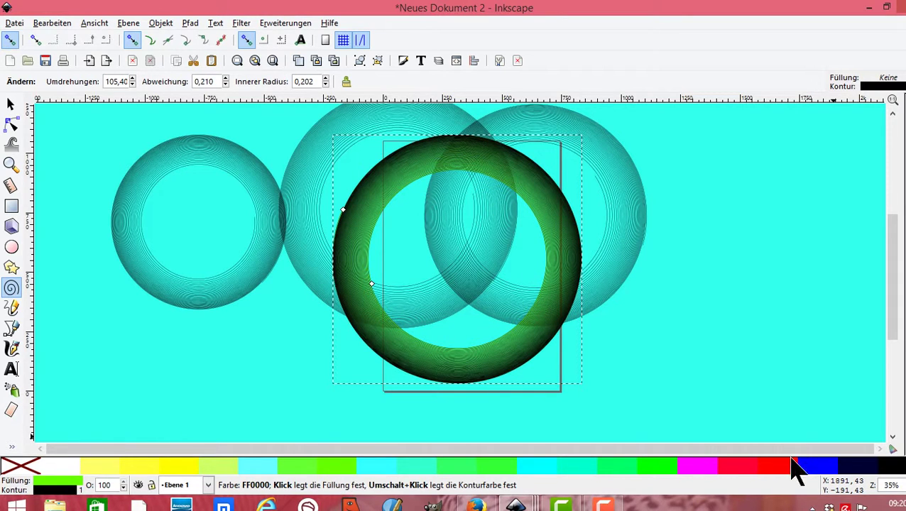
Switch to the Topographic palette and fill the spiral orange
click(892, 449)
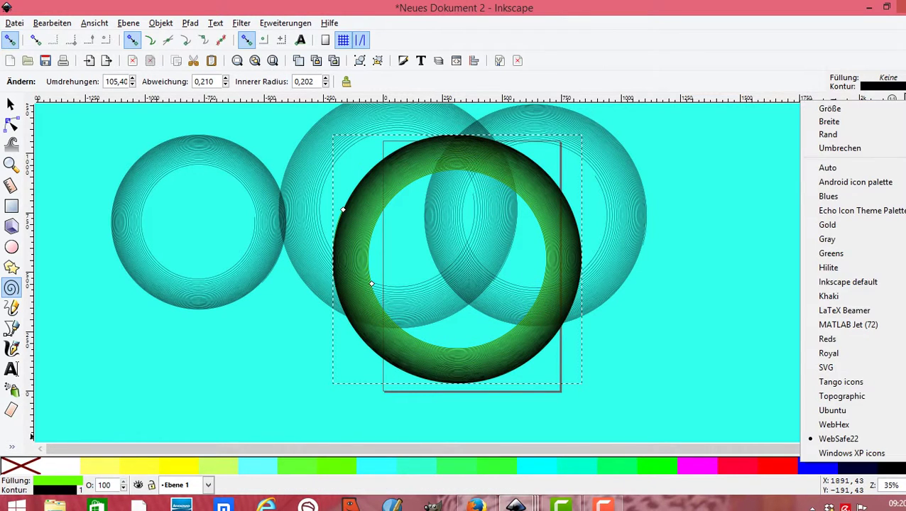
click(845, 398)
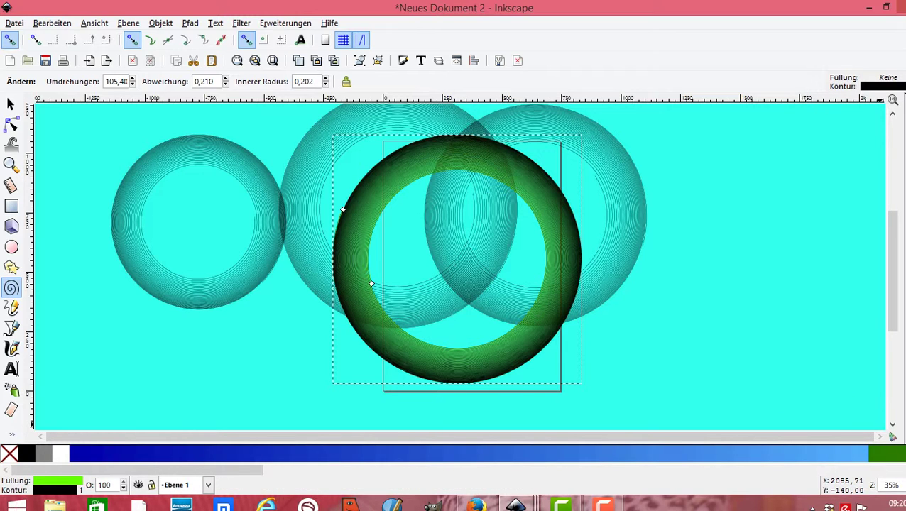
scroll(455, 453, down, 2)
scroll(455, 452, down, 2)
scroll(455, 452, down, 2)
scroll(455, 452, down, 2)
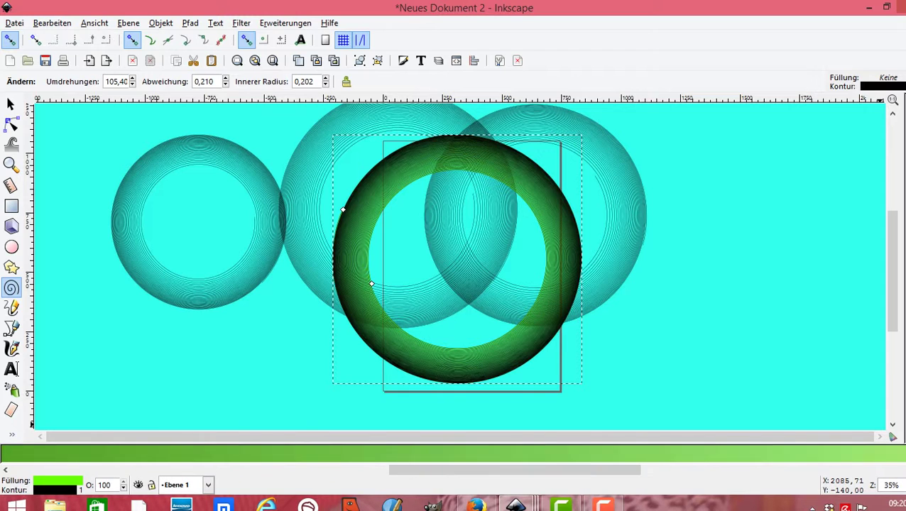
scroll(455, 453, down, 2)
scroll(455, 452, down, 2)
scroll(454, 452, down, 1)
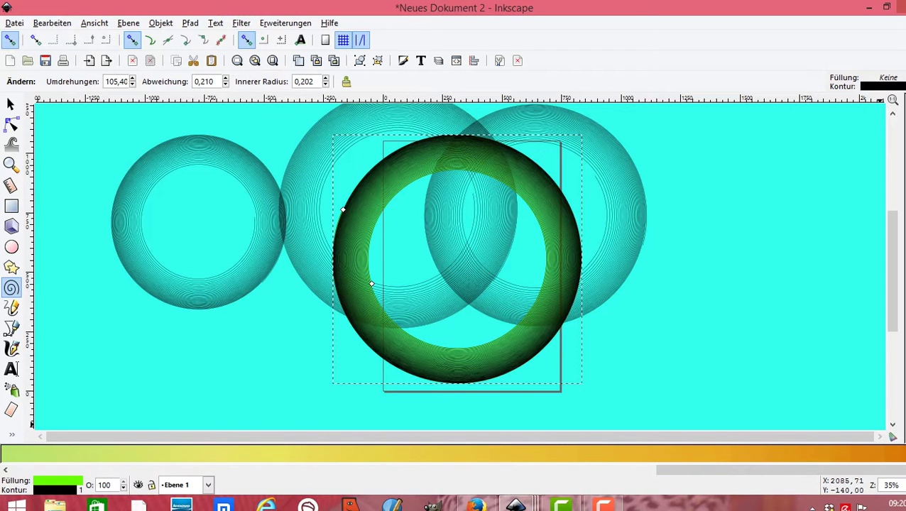
click(872, 456)
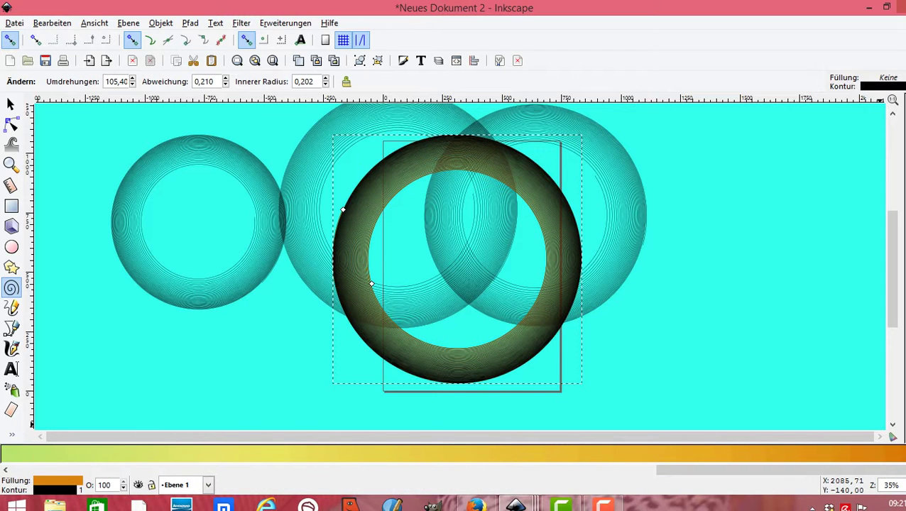
Switch to the LaTeX Beamer palette and try black, red, dark green and dark blue fills
click(894, 437)
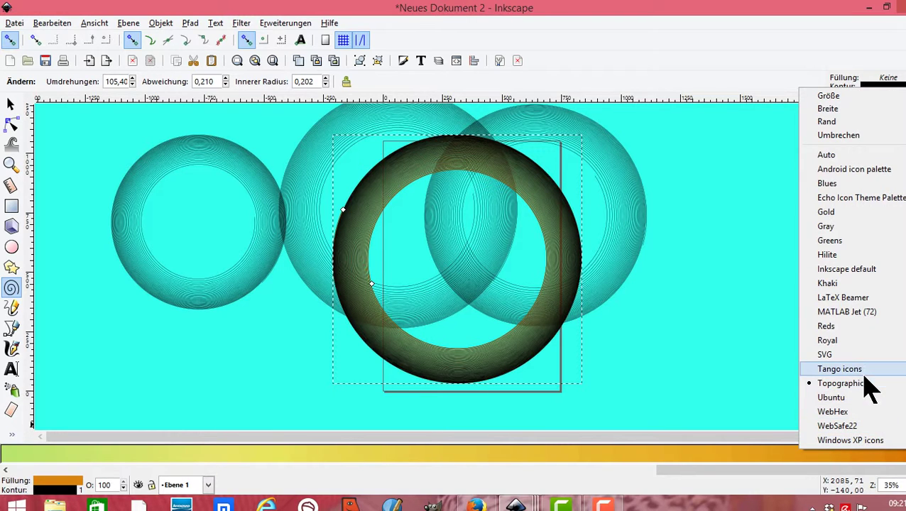
click(851, 298)
click(554, 453)
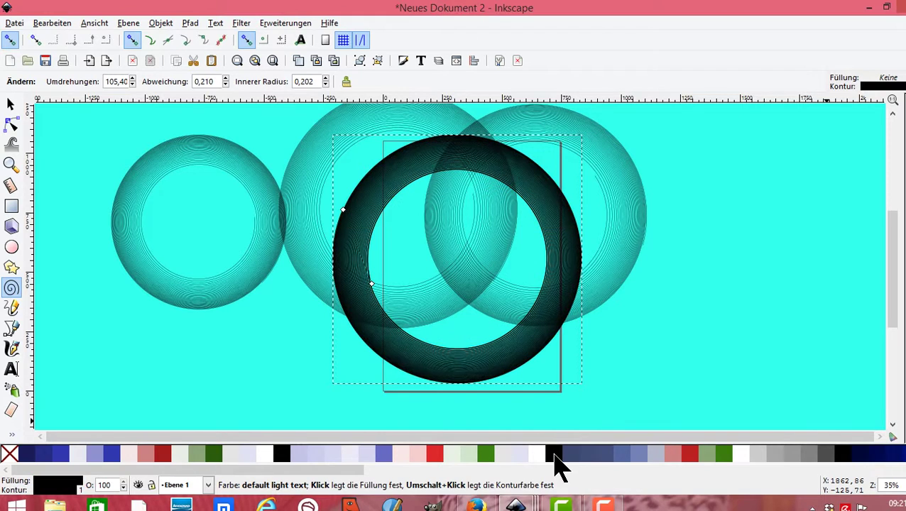
click(437, 453)
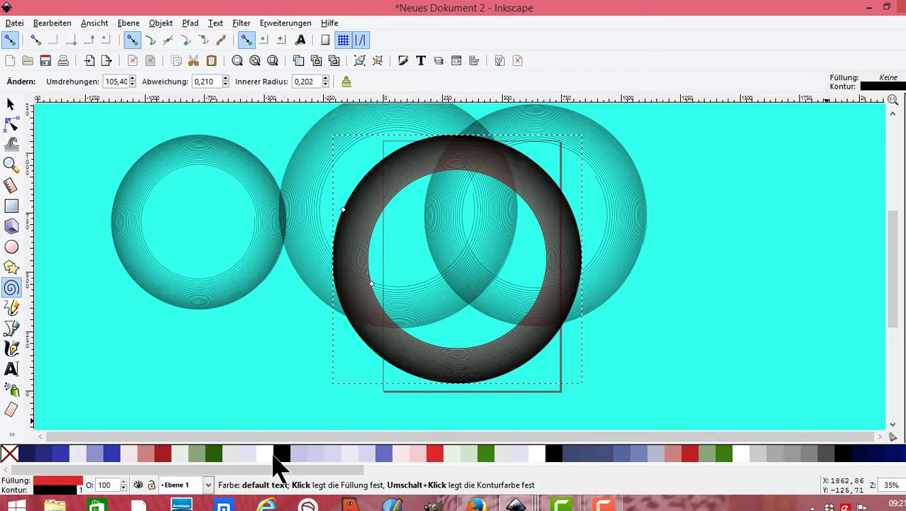
click(725, 454)
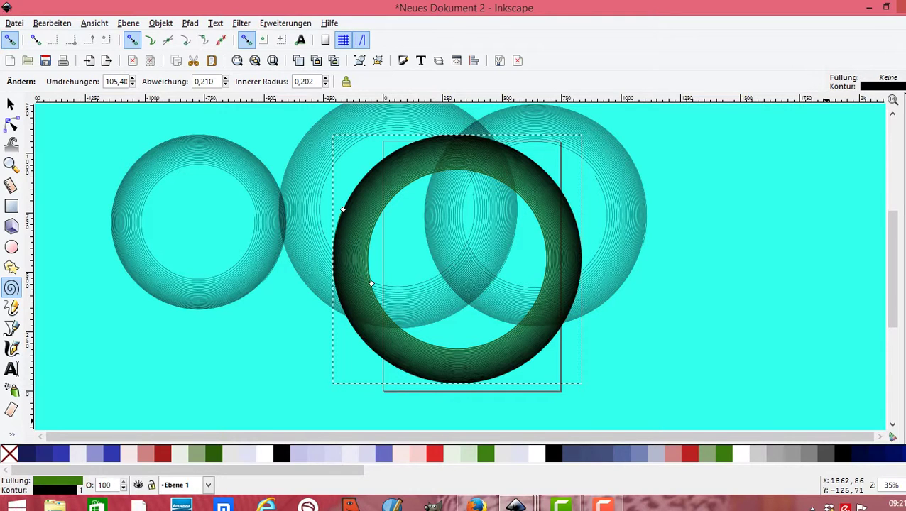
scroll(455, 453, right, 3)
scroll(454, 454, right, 3)
scroll(454, 453, right, 3)
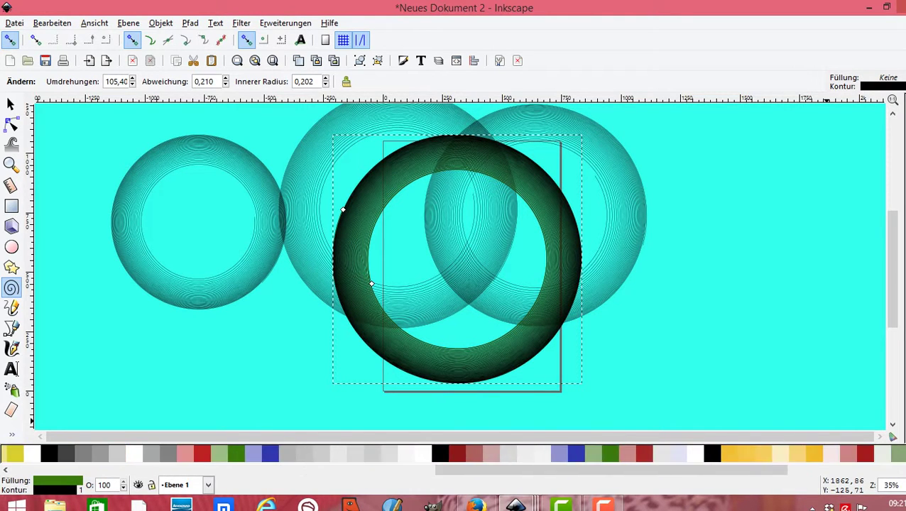
scroll(454, 453, right, 3)
scroll(454, 453, right, 1)
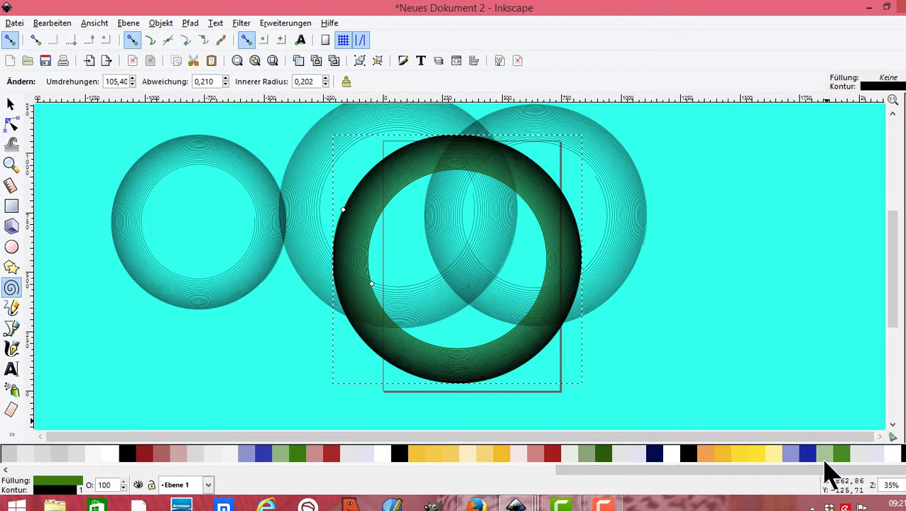
click(808, 454)
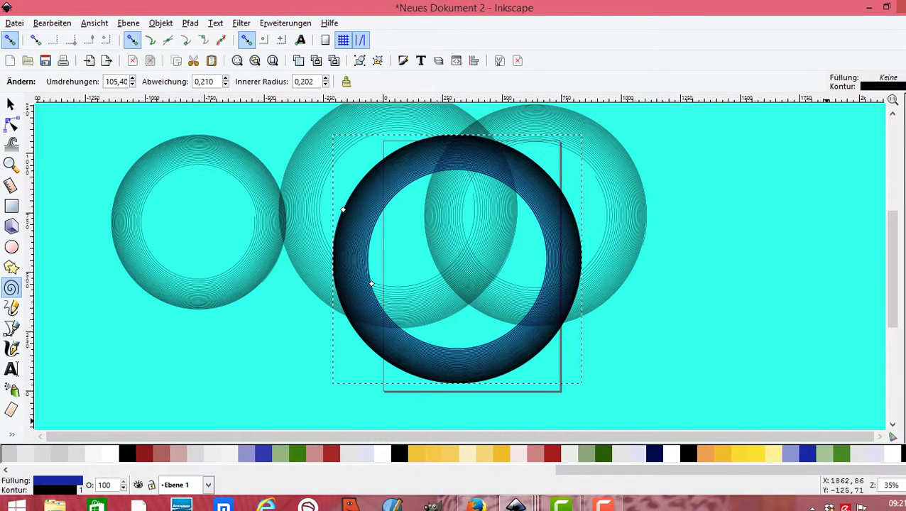
Return to the Inkscape default palette and fill the spiral yellow
click(892, 454)
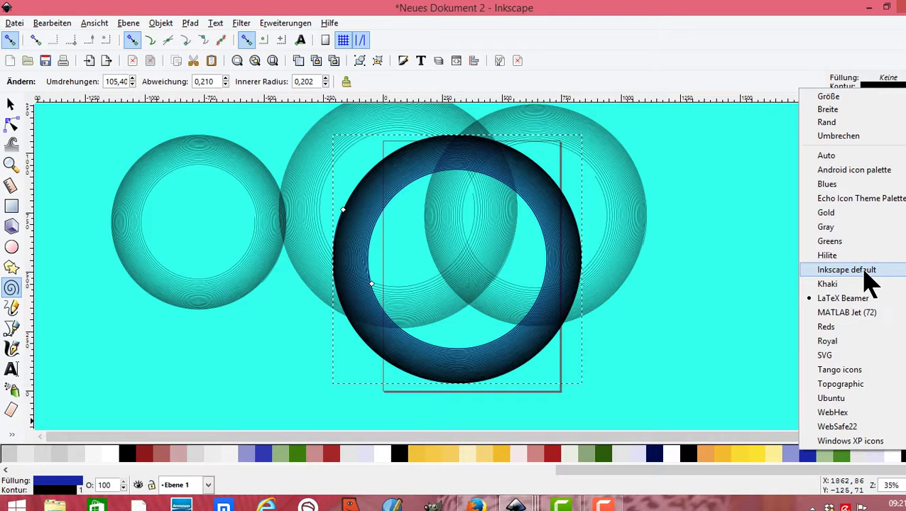
click(866, 272)
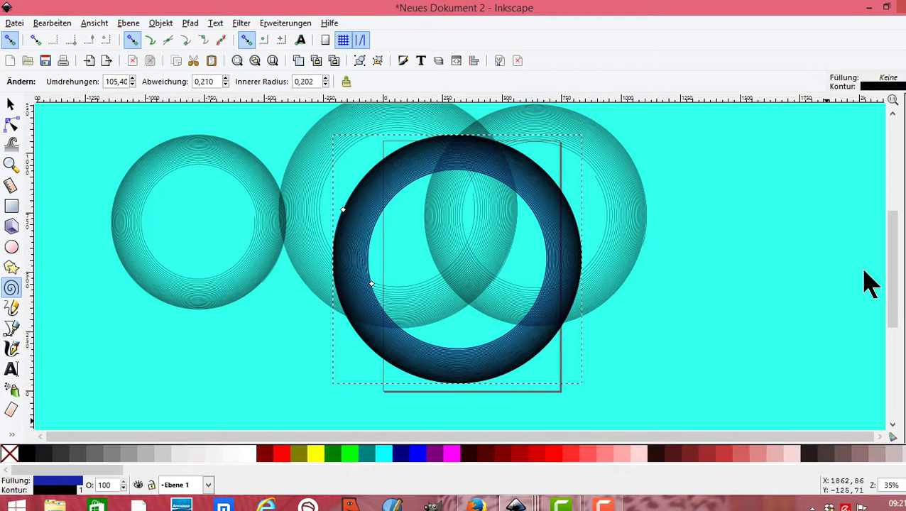
click(283, 455)
click(316, 456)
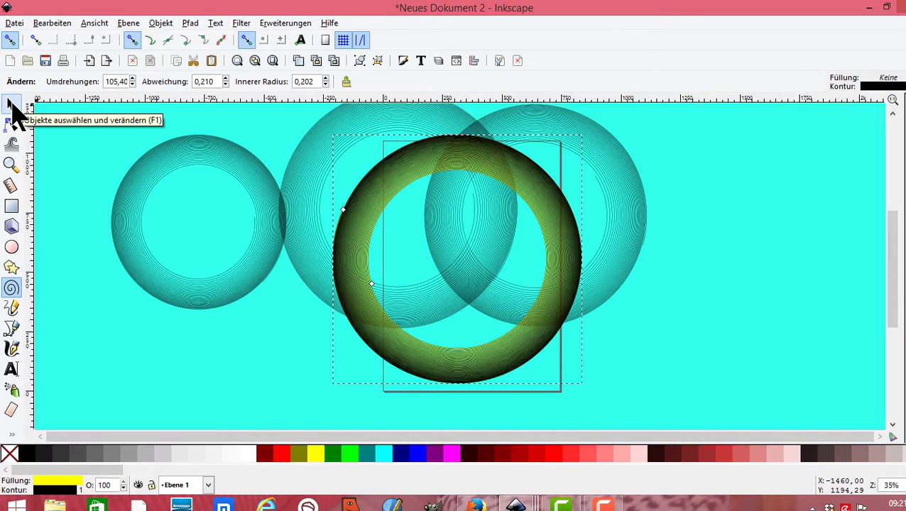
Stretch the yellow spiral sideways to about 3248 px wide into a flat ellipse
click(13, 107)
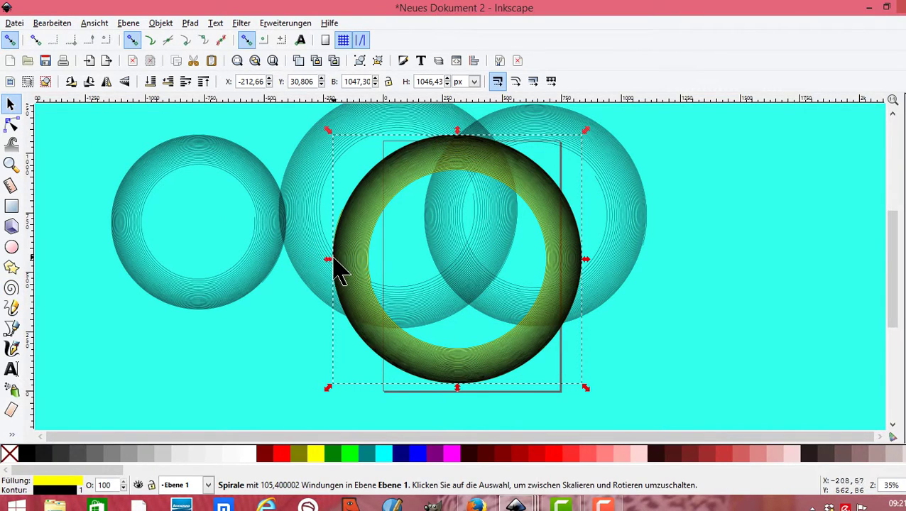
drag(330, 260, 148, 262)
mouse_move(585, 260)
mouse_down()
mouse_move(761, 209)
mouse_move(835, 203)
mouse_up()
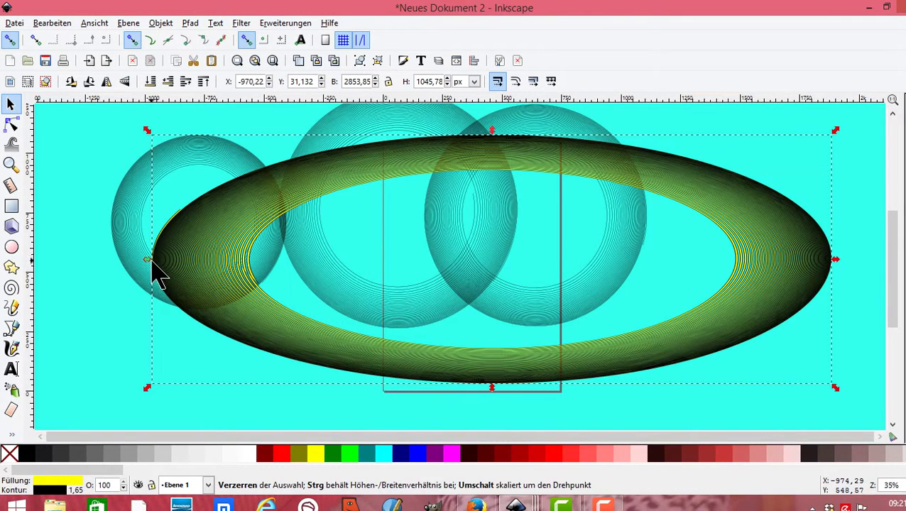
mouse_move(151, 263)
mouse_down()
mouse_move(61, 249)
mouse_move(56, 257)
mouse_up()
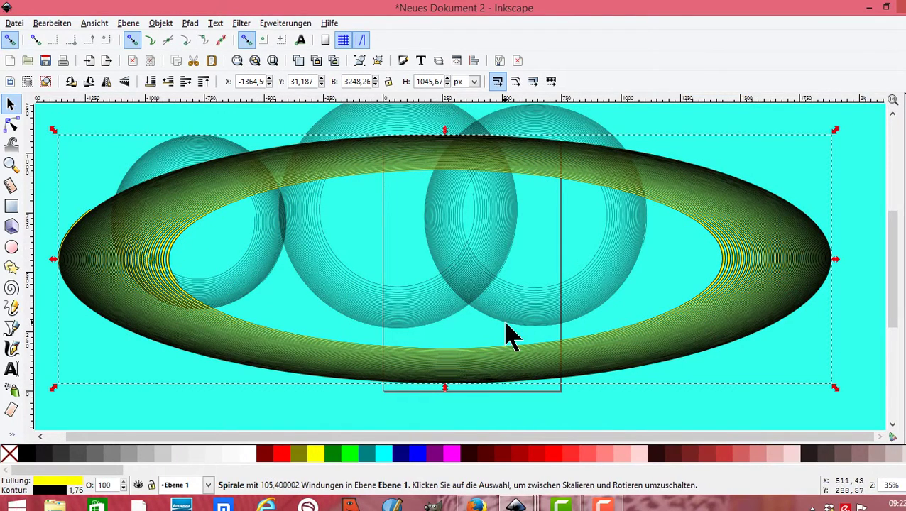
Draw a cluster of overlapping small spirals inside the ellipse's left part
double_click(11, 287)
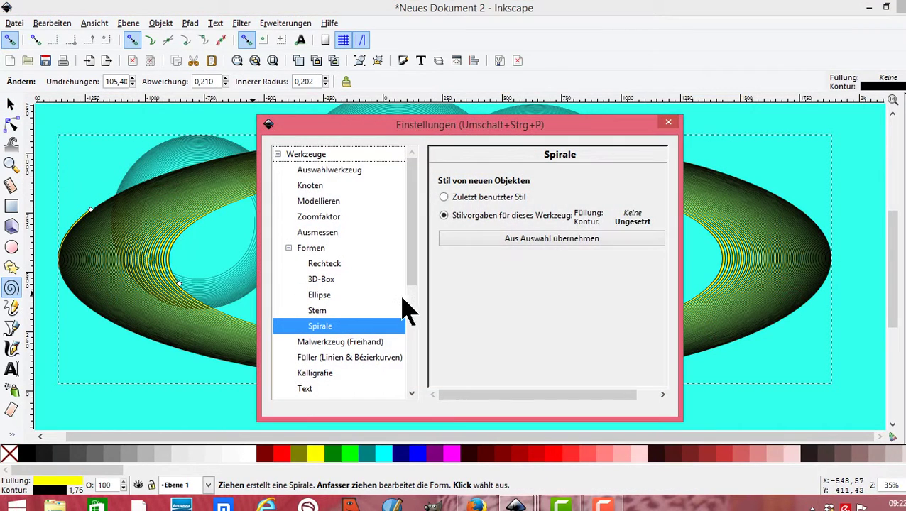
click(668, 125)
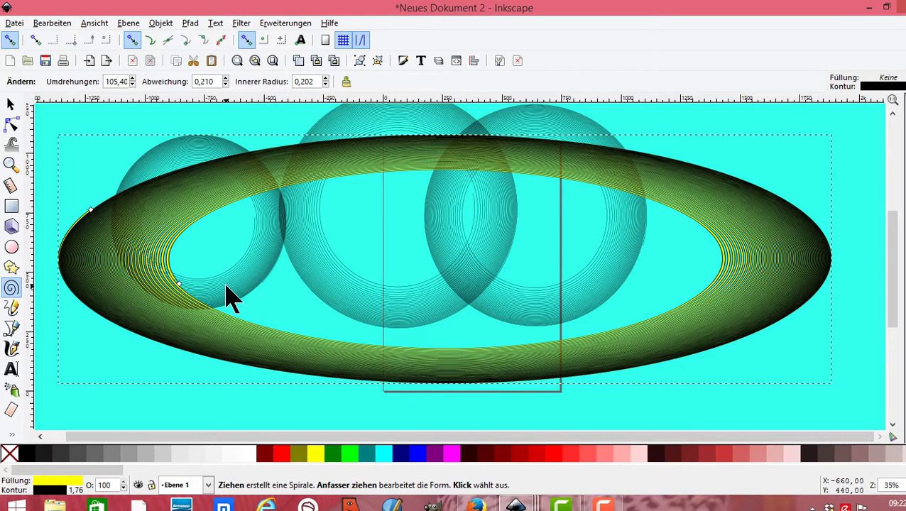
drag(224, 258, 252, 302)
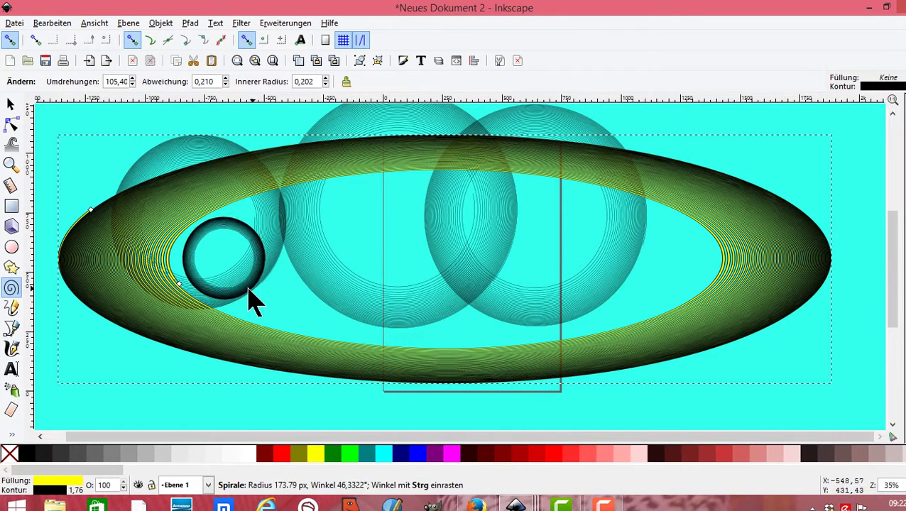
mouse_move(252, 302)
mouse_down()
mouse_move(263, 290)
mouse_move(294, 292)
mouse_up()
drag(255, 228, 292, 246)
drag(219, 299, 252, 323)
drag(202, 265, 222, 268)
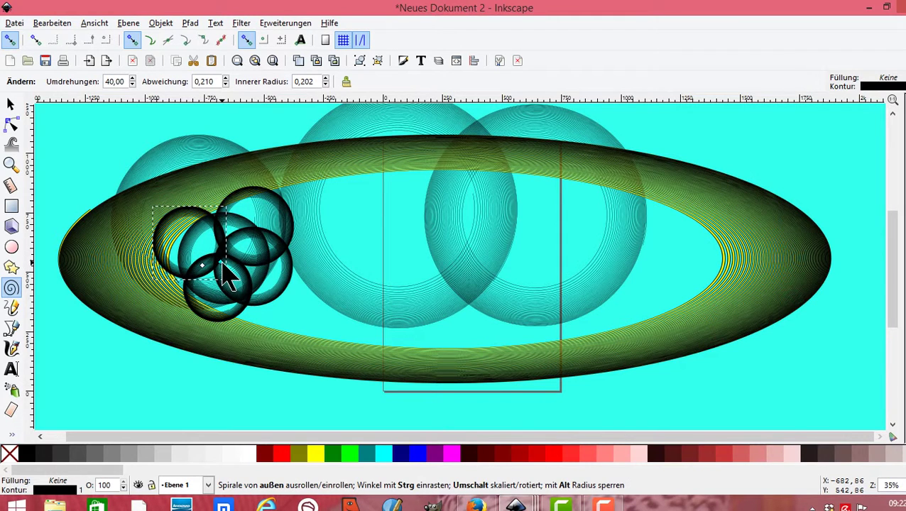
drag(221, 262, 221, 262)
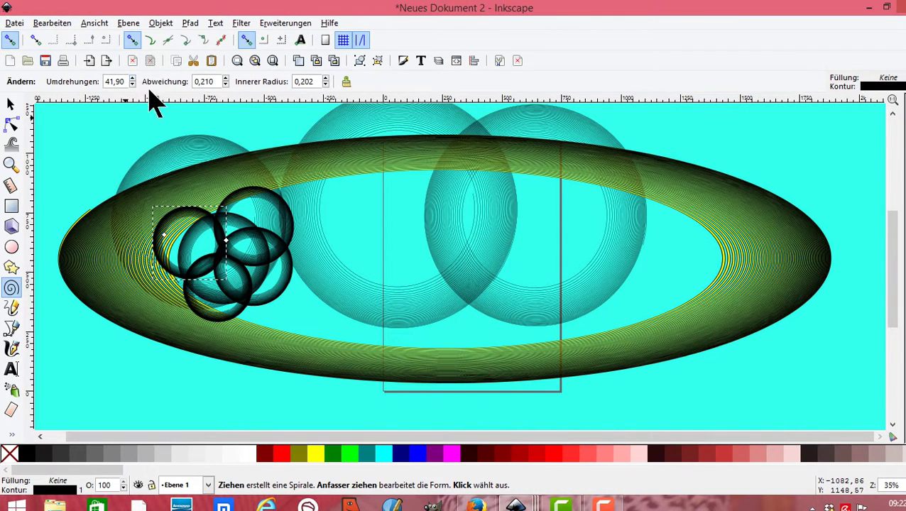
Set divergence to 0.620, draw six more spirals across the ellipse, and fill the last dark red
click(226, 79)
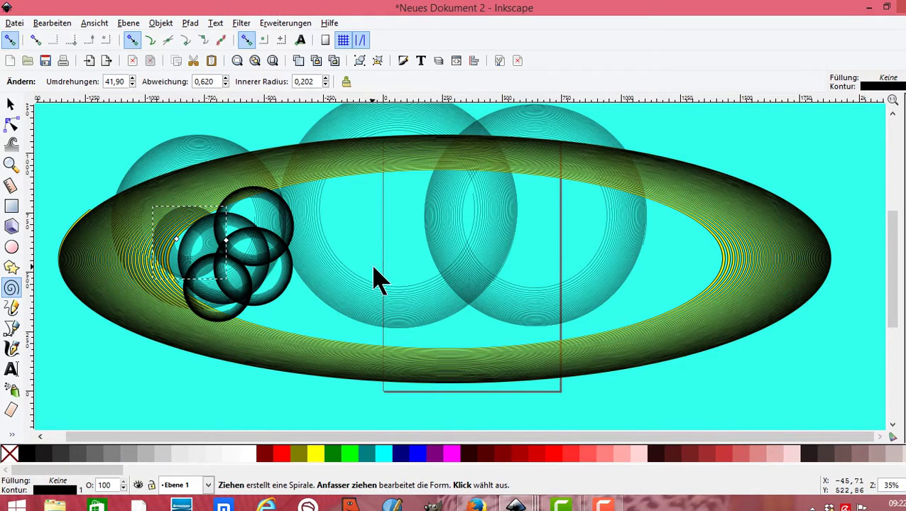
drag(373, 267, 404, 294)
drag(390, 244, 483, 280)
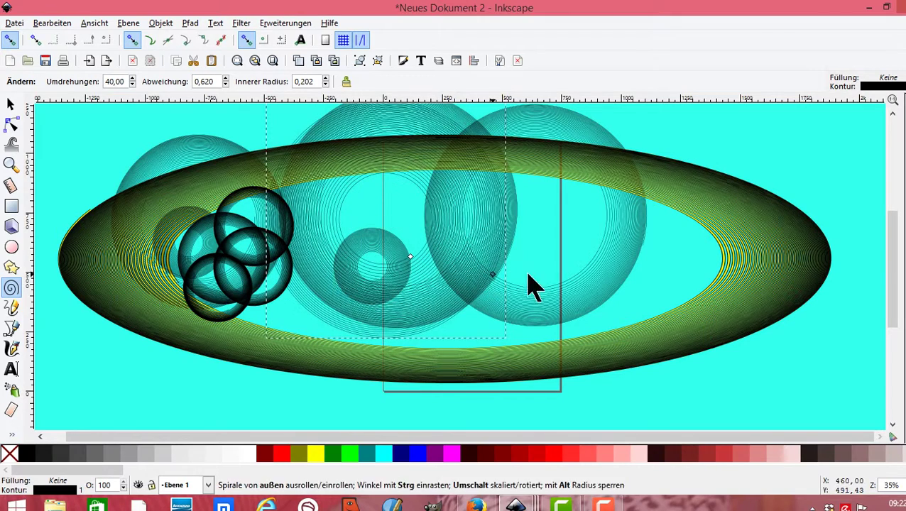
drag(575, 270, 622, 300)
drag(623, 210, 658, 257)
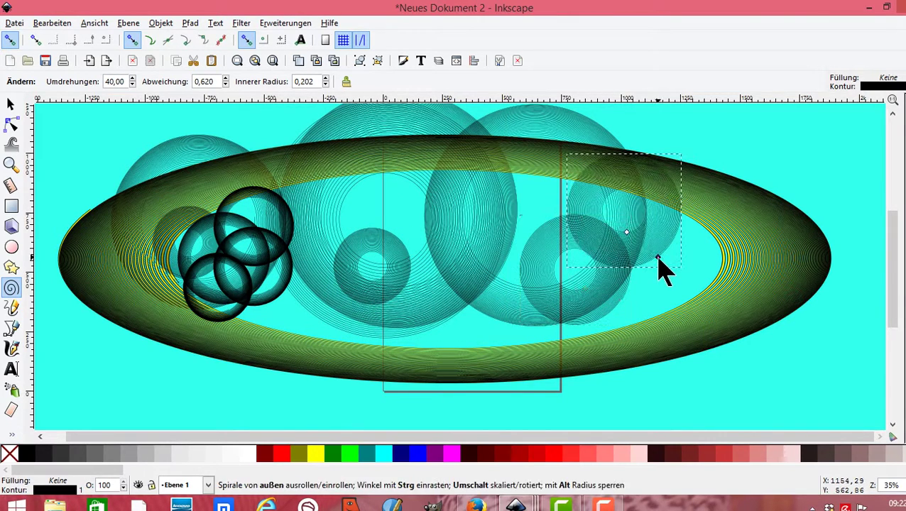
drag(684, 287, 713, 307)
drag(410, 240, 445, 257)
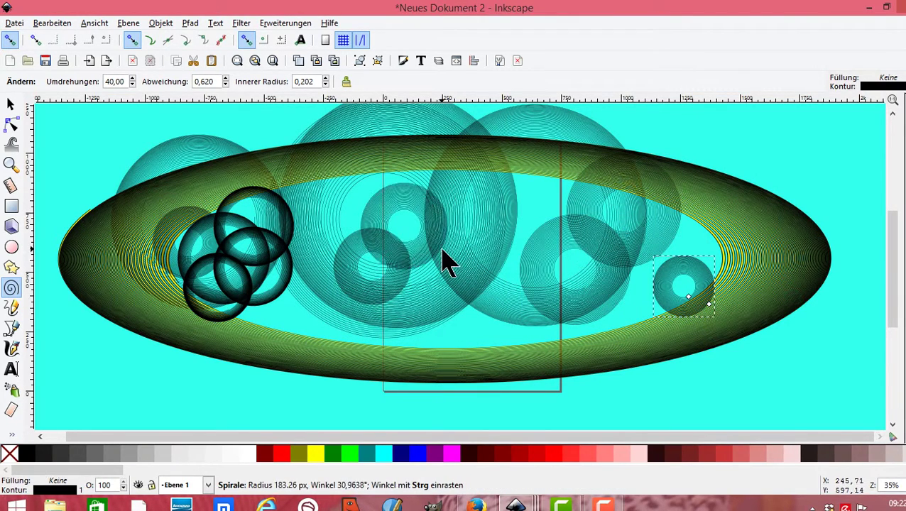
click(497, 466)
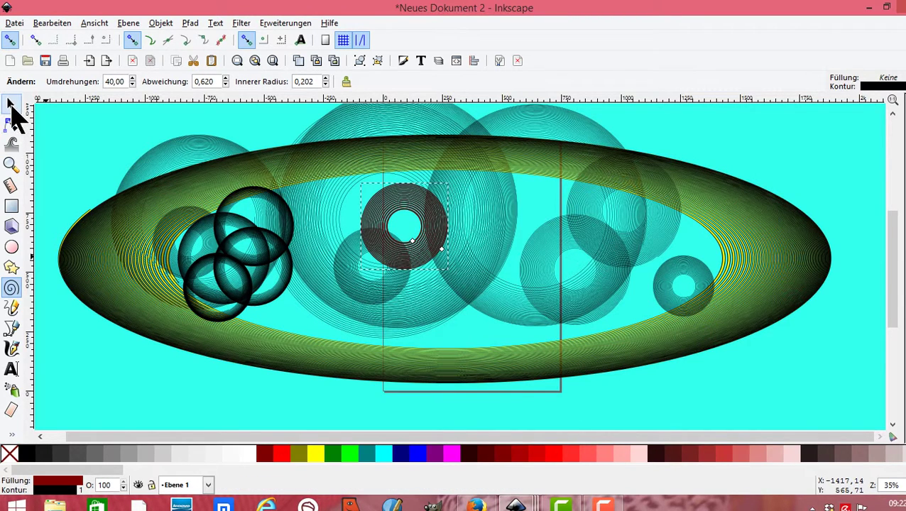
Colour the small right-hand spiral dark red and move it onto the left ring cluster
click(11, 105)
click(683, 287)
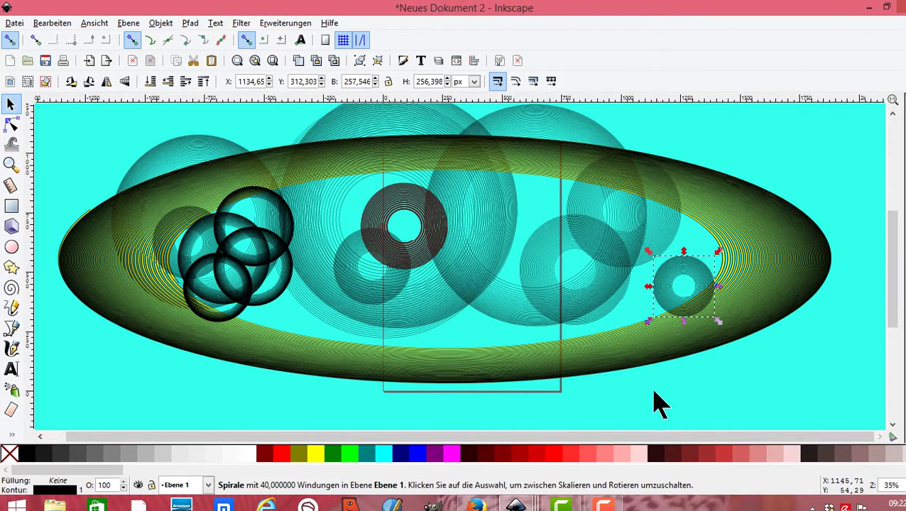
click(688, 458)
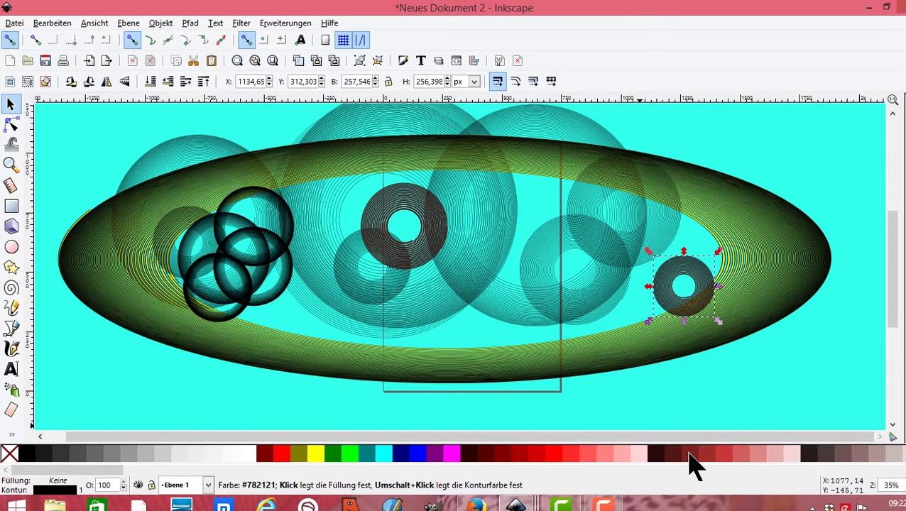
mouse_move(683, 288)
mouse_down()
mouse_move(384, 222)
mouse_move(250, 243)
mouse_move(201, 262)
mouse_up()
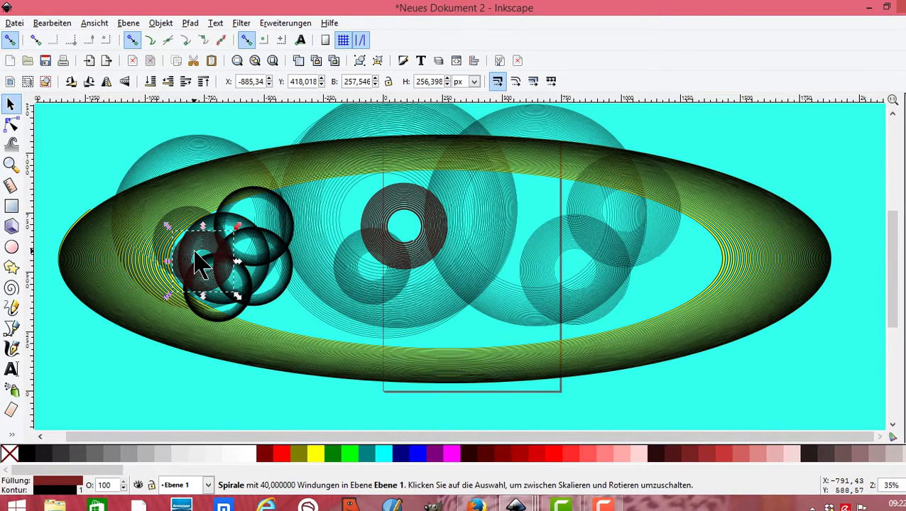
Union the spiral into one path, stretch it into a tall oval, then group and ungroup it
click(190, 23)
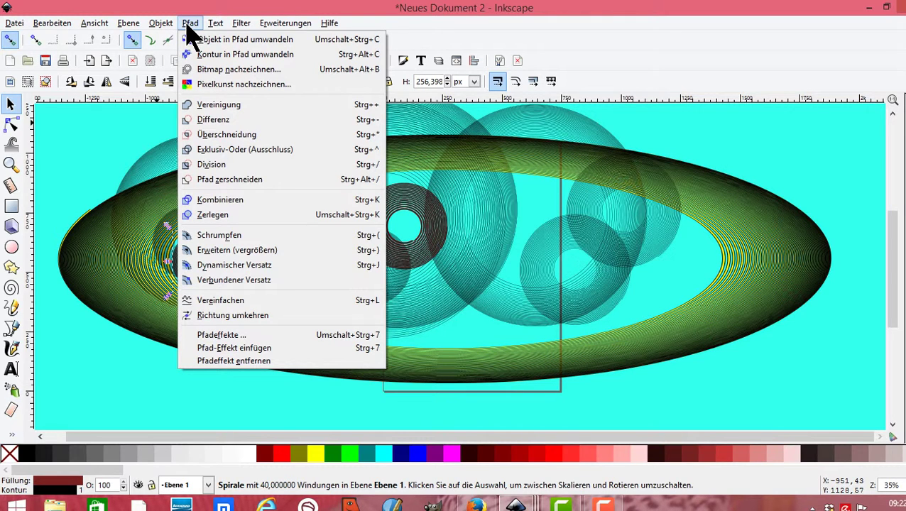
click(203, 106)
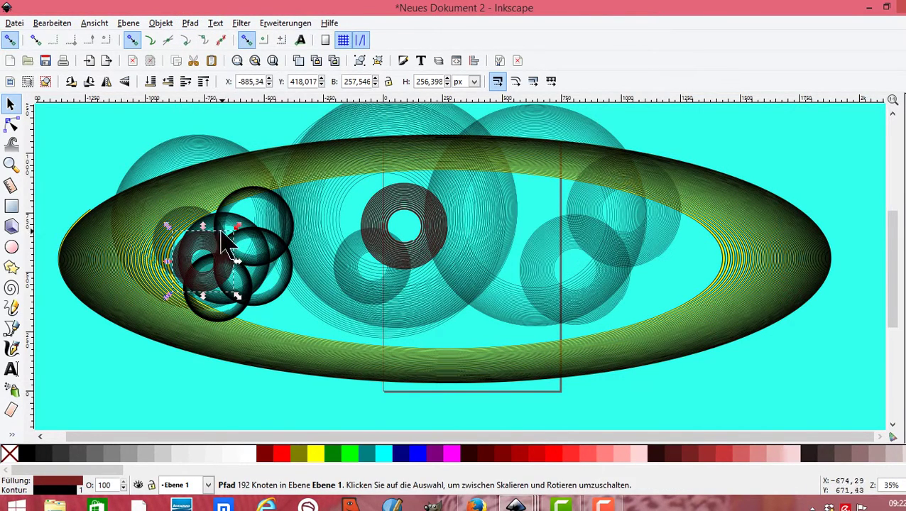
drag(203, 228, 210, 176)
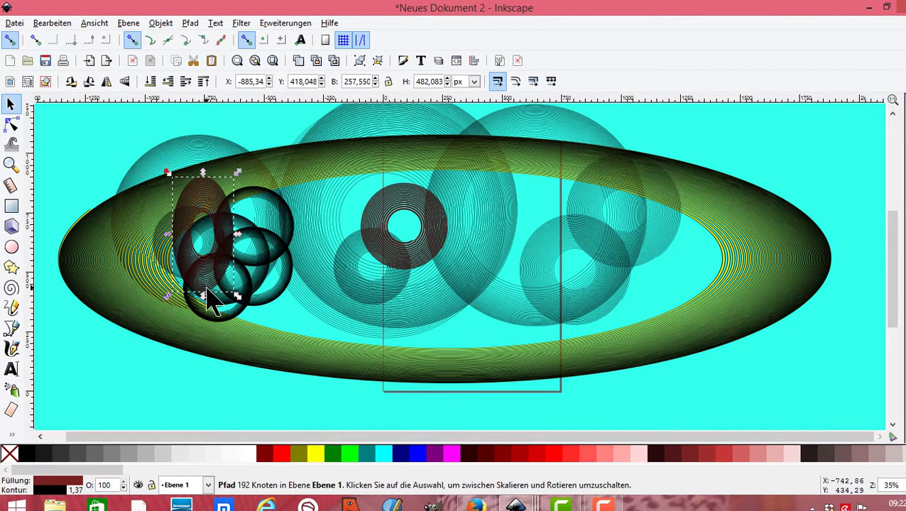
drag(206, 298, 202, 348)
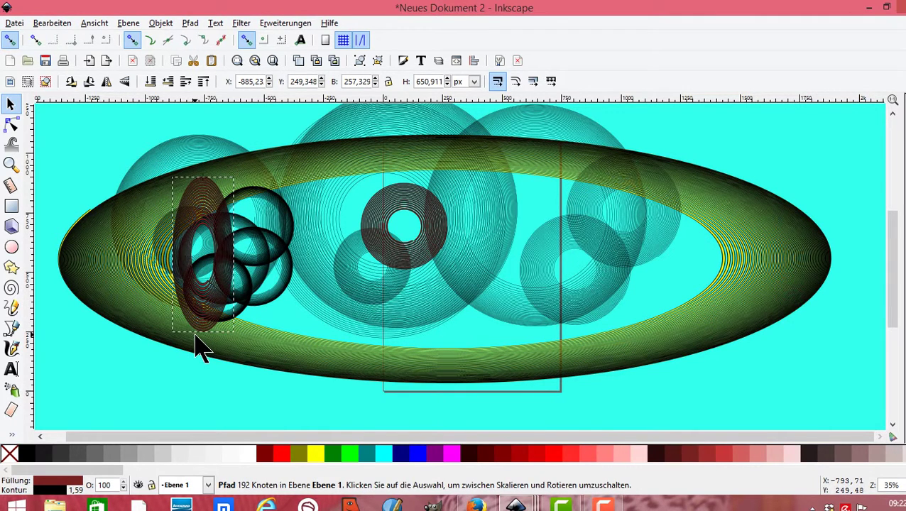
click(161, 24)
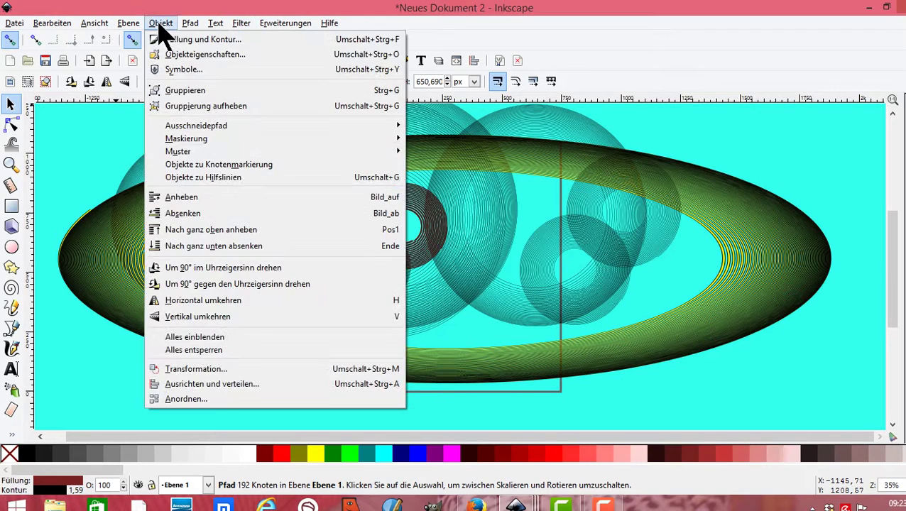
click(186, 92)
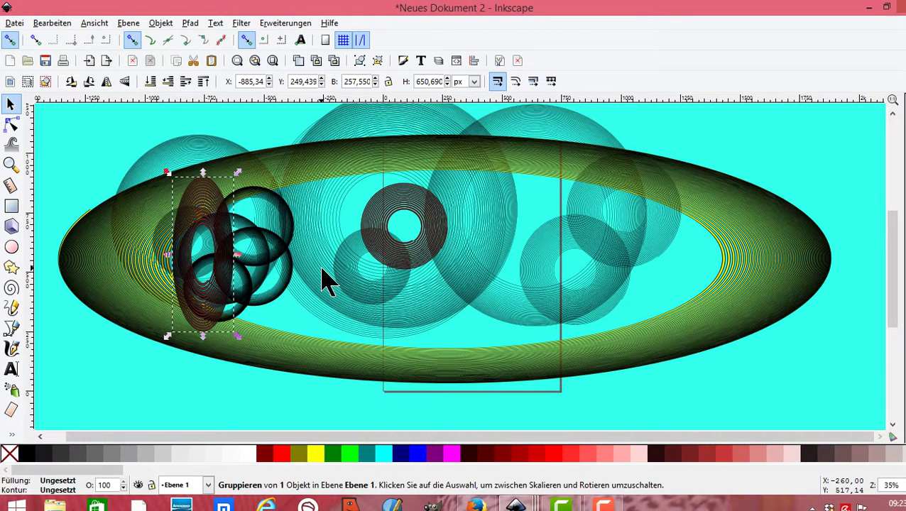
click(161, 23)
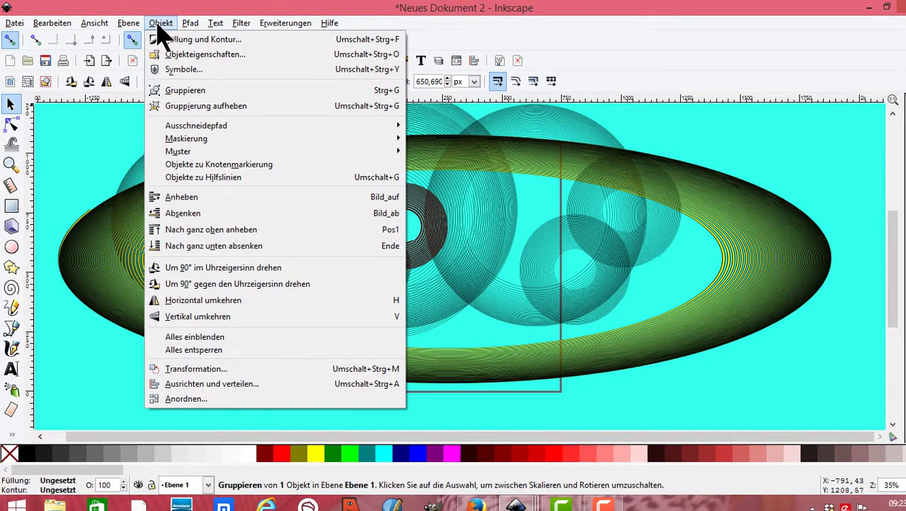
click(193, 110)
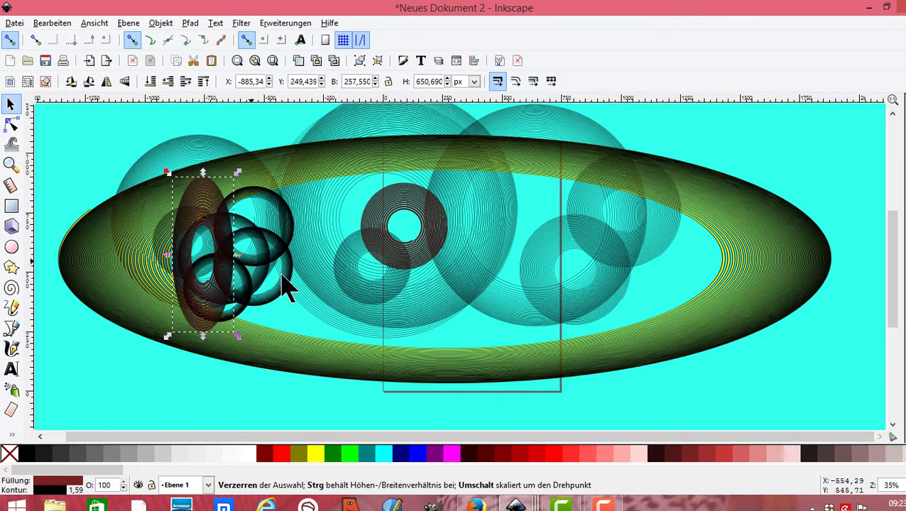
Place text near the page centre and type 'Hier ist meine Seite'
double_click(12, 371)
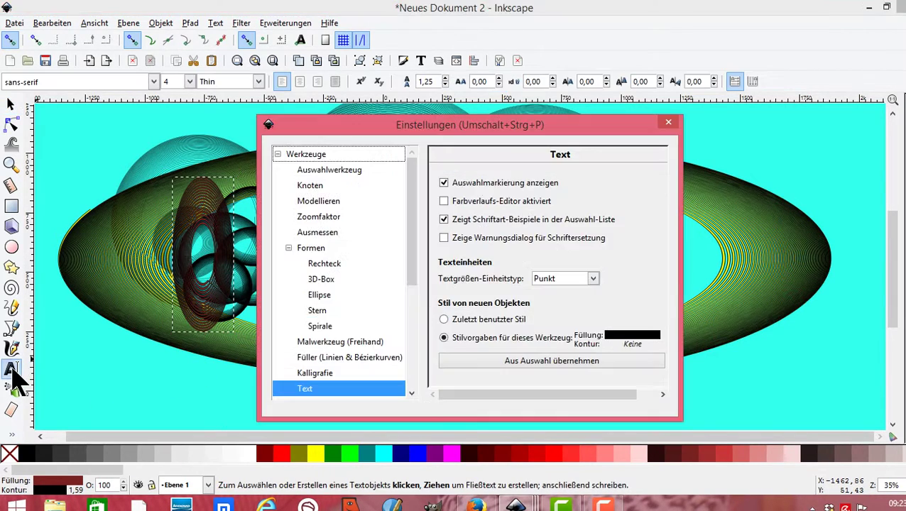
click(668, 122)
mouse_move(380, 198)
mouse_down()
mouse_move(497, 256)
mouse_move(664, 311)
mouse_up()
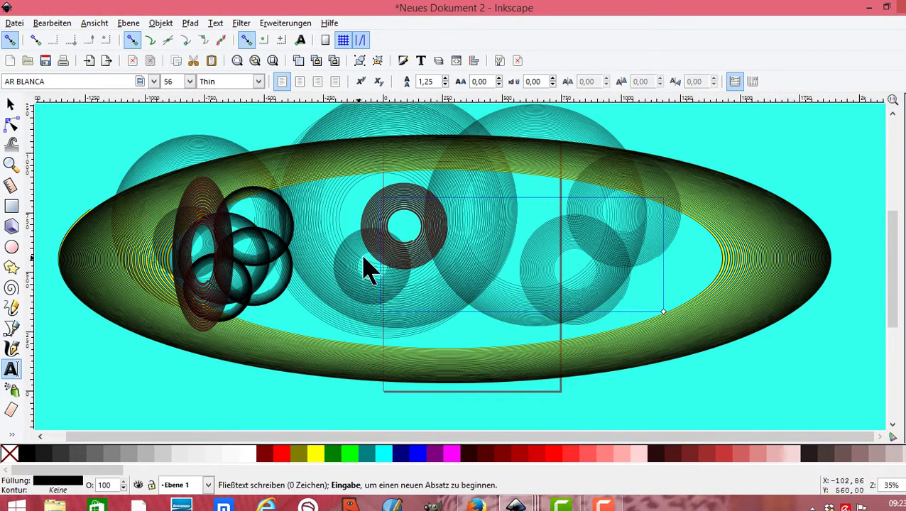
click(439, 249)
text(M)
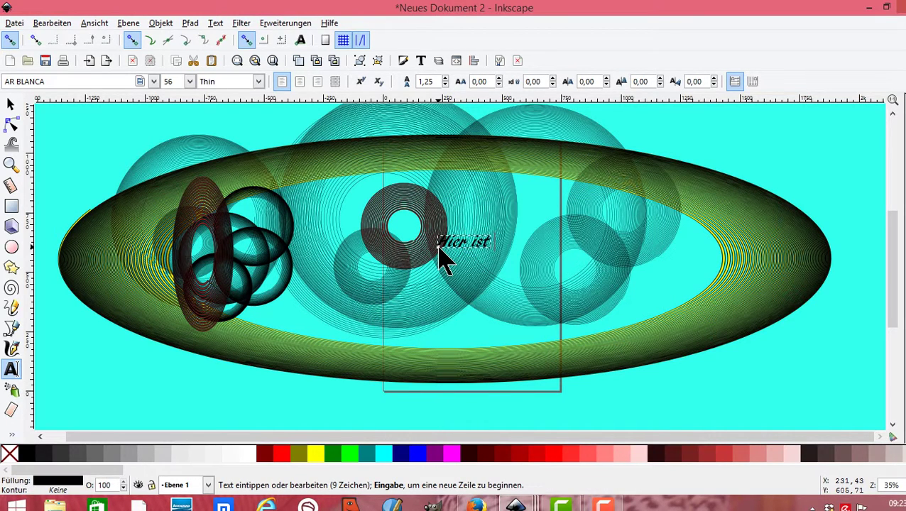
text(eine Seite)
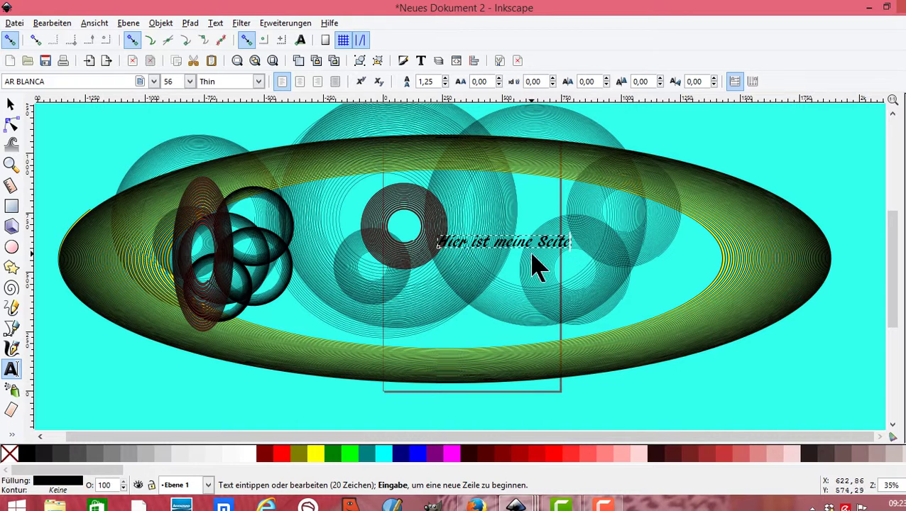
Colour the text near-black dark red after trying lighter reds and pink, then reopen it for editing
click(518, 453)
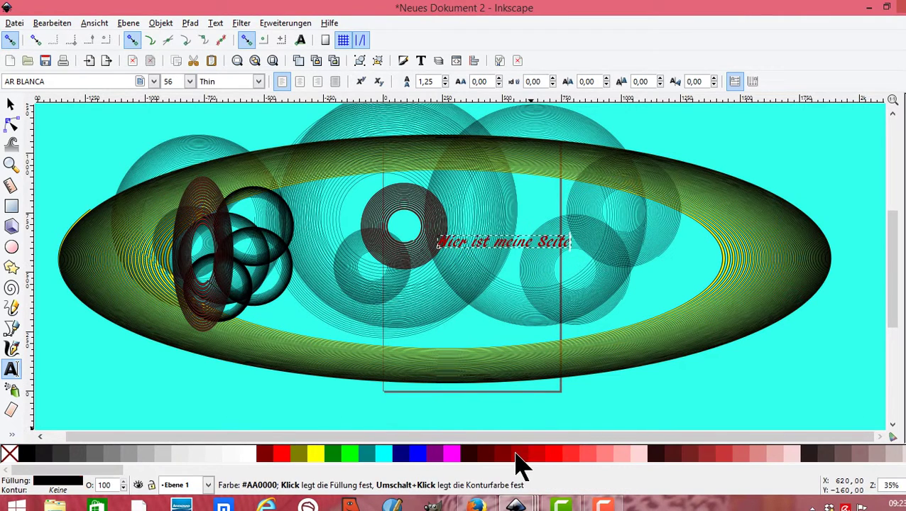
click(586, 457)
click(631, 454)
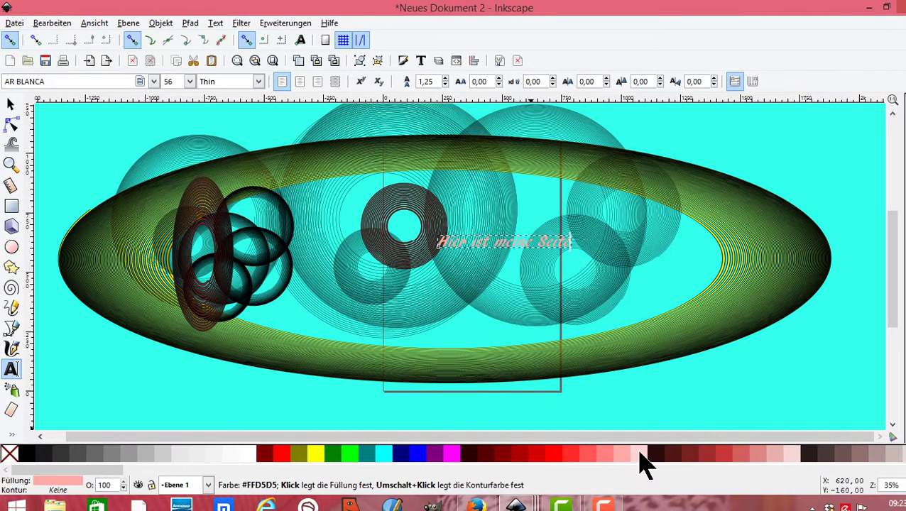
click(653, 455)
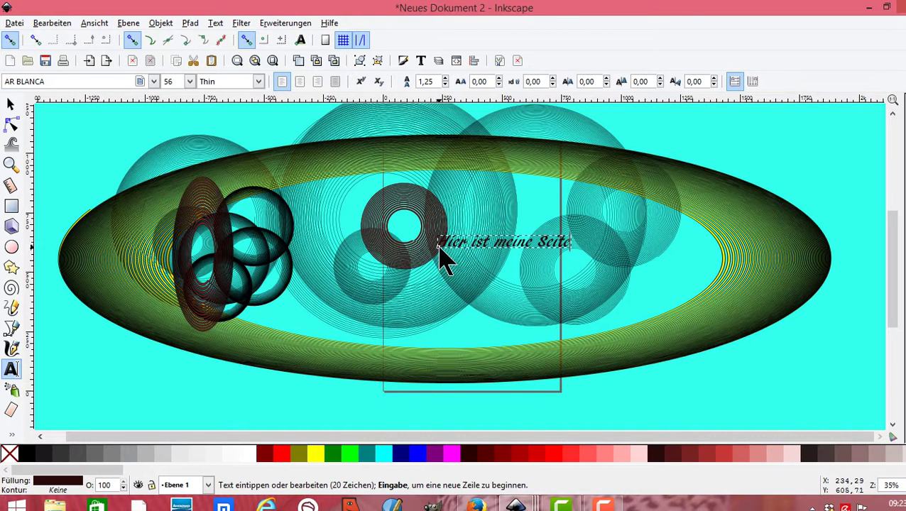
drag(441, 259, 441, 284)
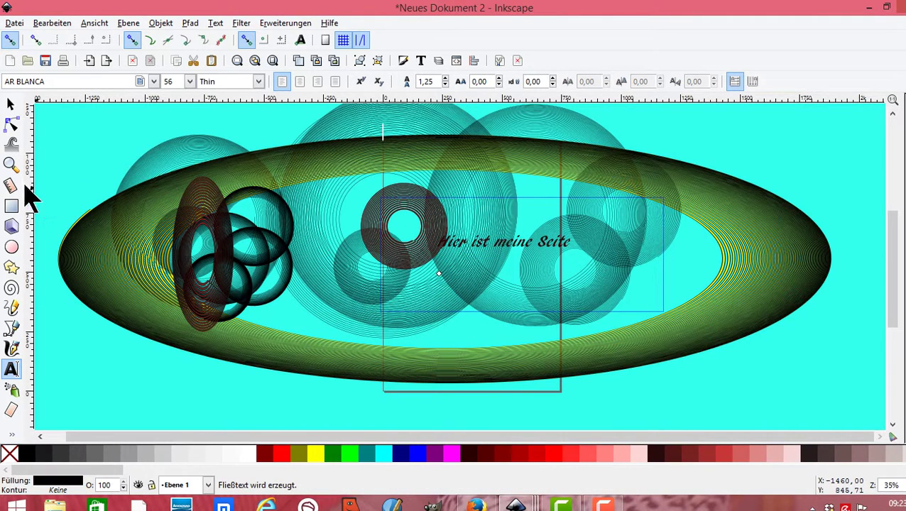
click(11, 105)
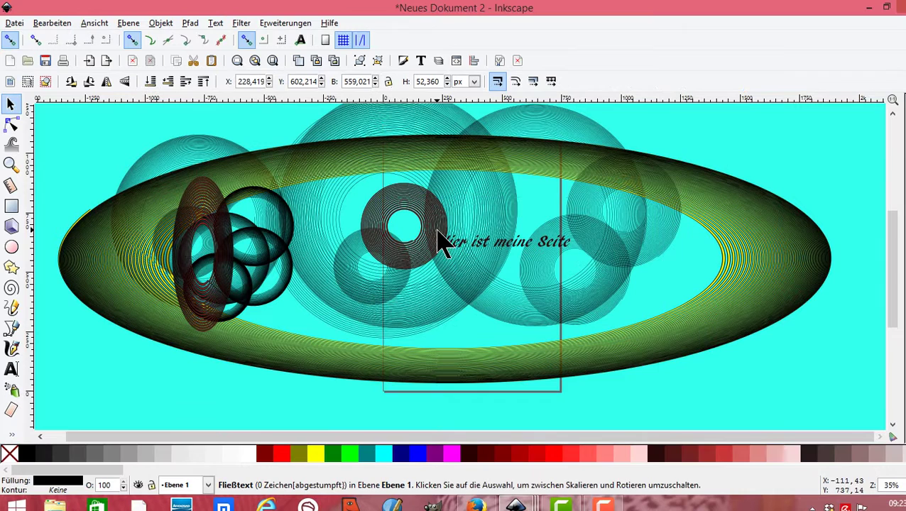
double_click(517, 263)
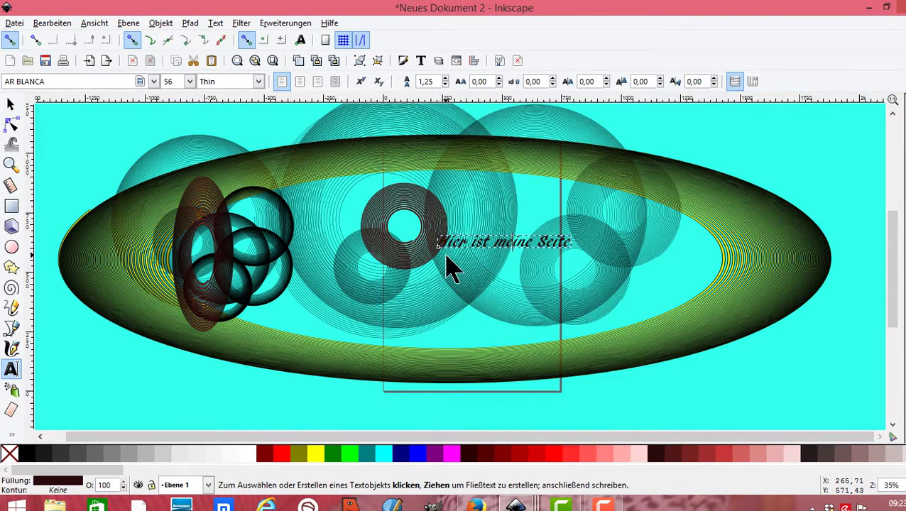
Stretch the 'Hier ist meine Seite' text to about 2242 × 532 px across the ellipse
click(505, 243)
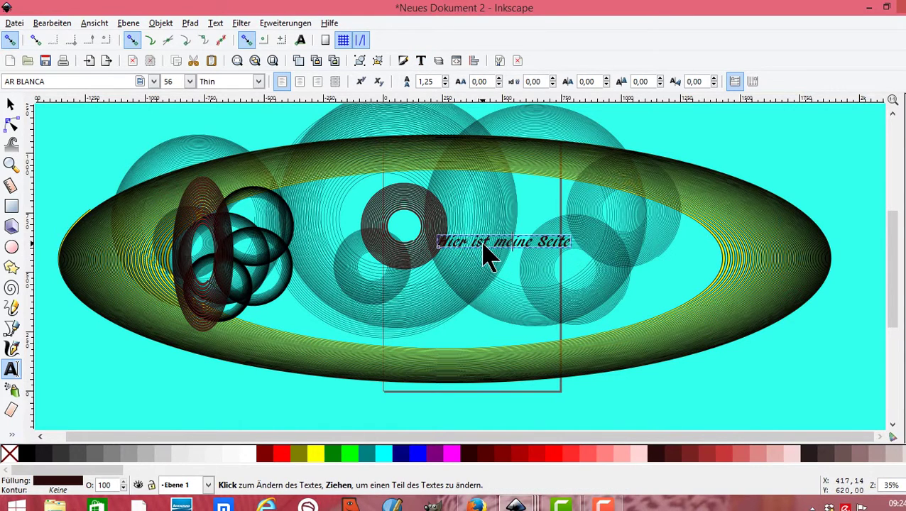
click(10, 104)
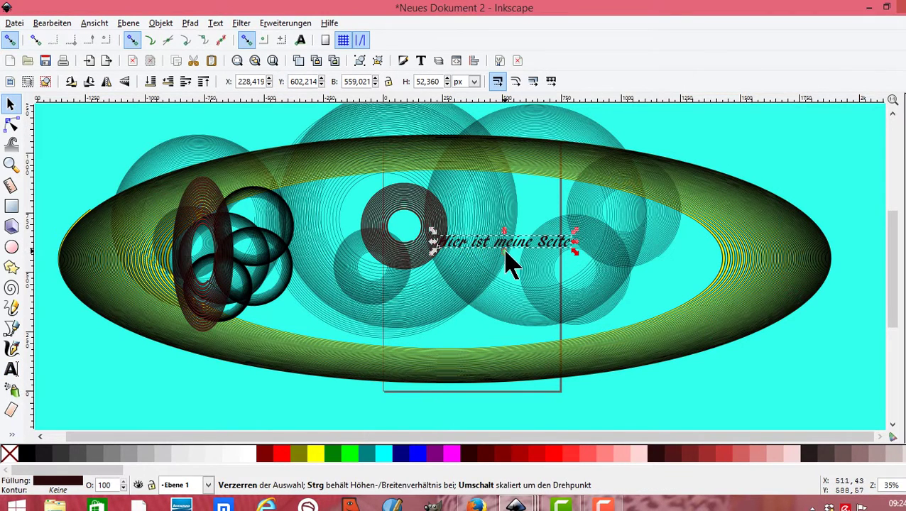
drag(504, 253, 506, 306)
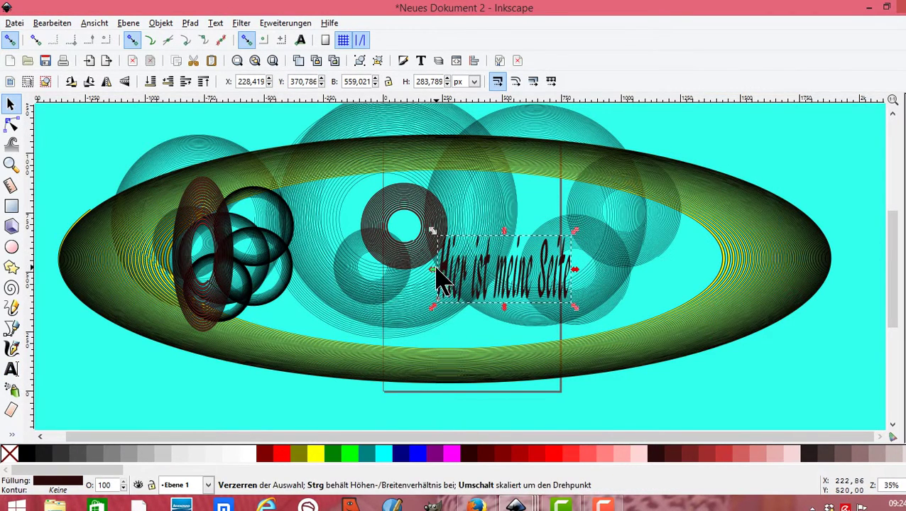
drag(435, 269, 176, 270)
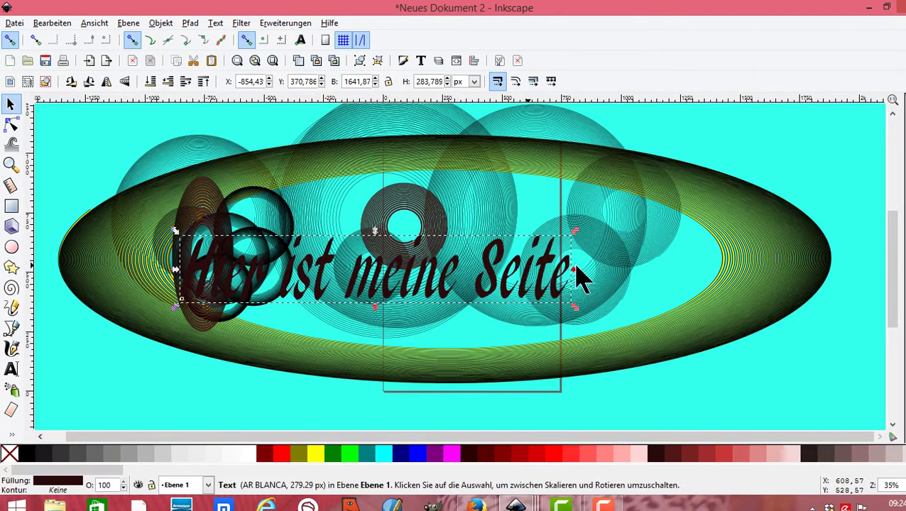
drag(575, 270, 716, 252)
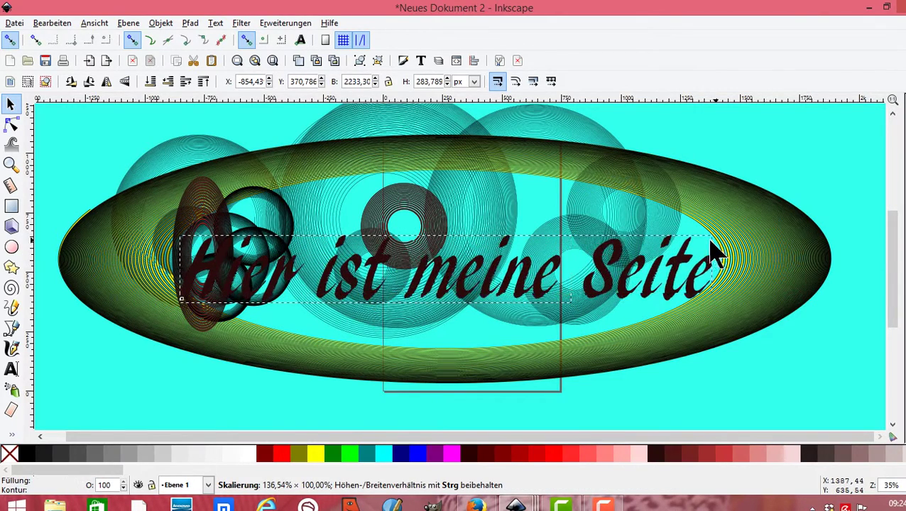
drag(448, 233, 439, 175)
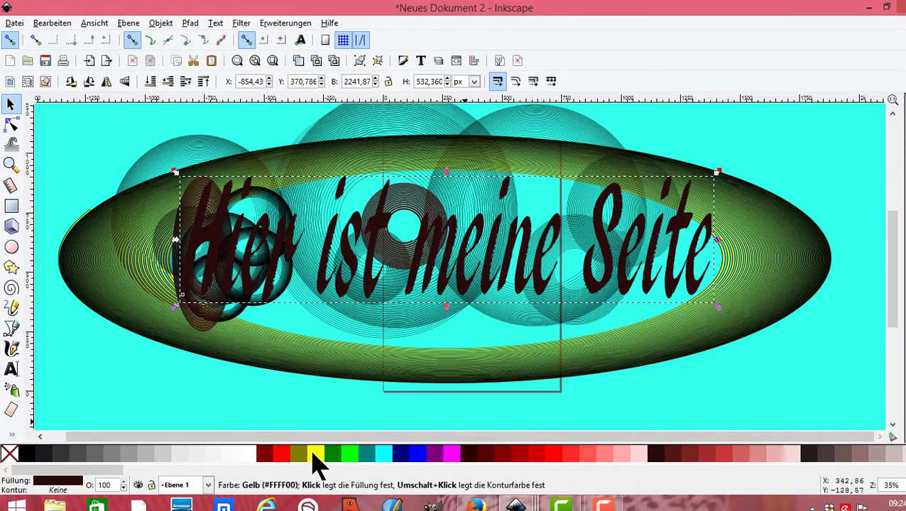
Try yellow and green fills on the text, then settle on bright blue
click(314, 455)
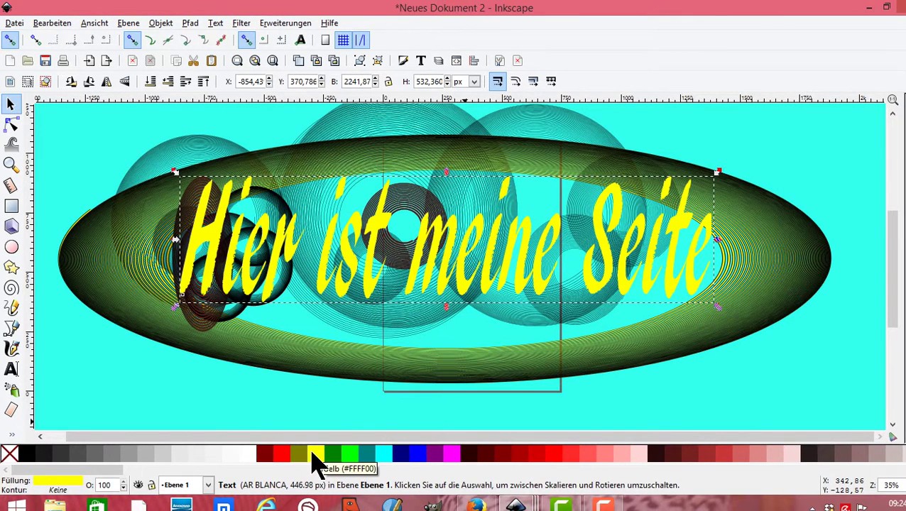
click(353, 454)
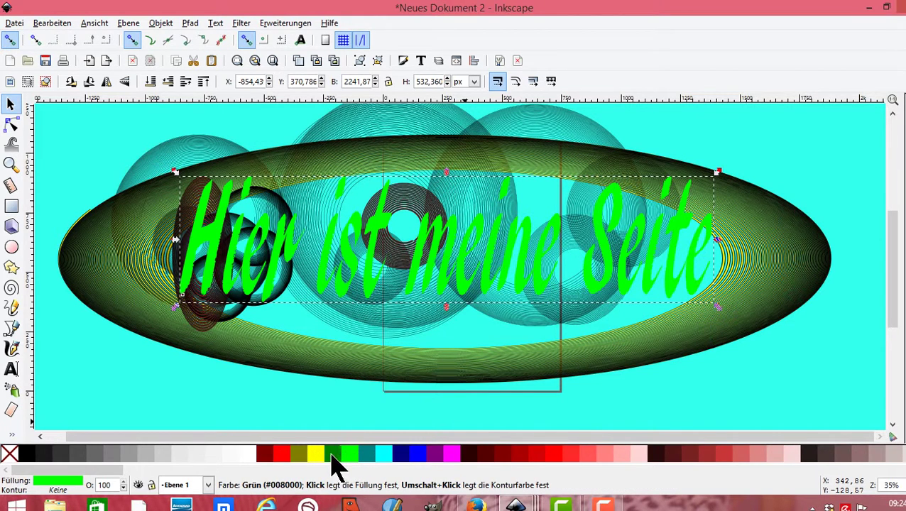
click(314, 454)
click(419, 454)
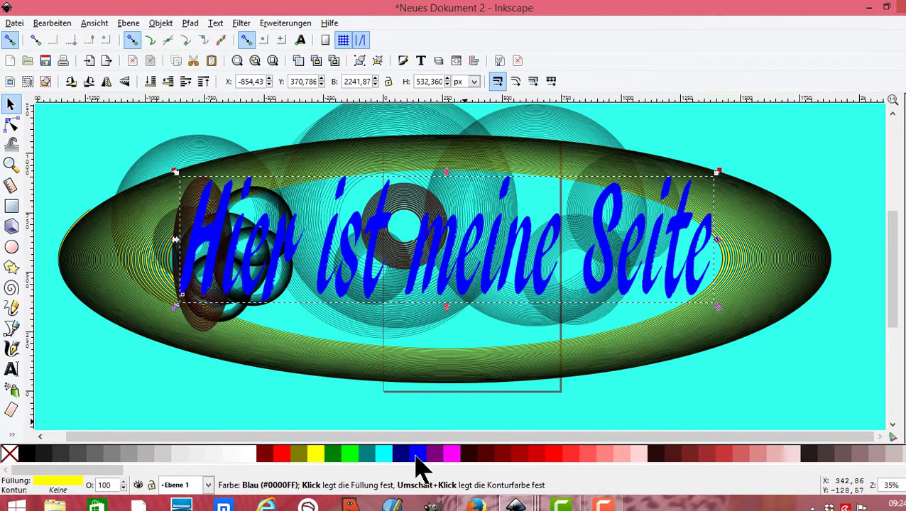